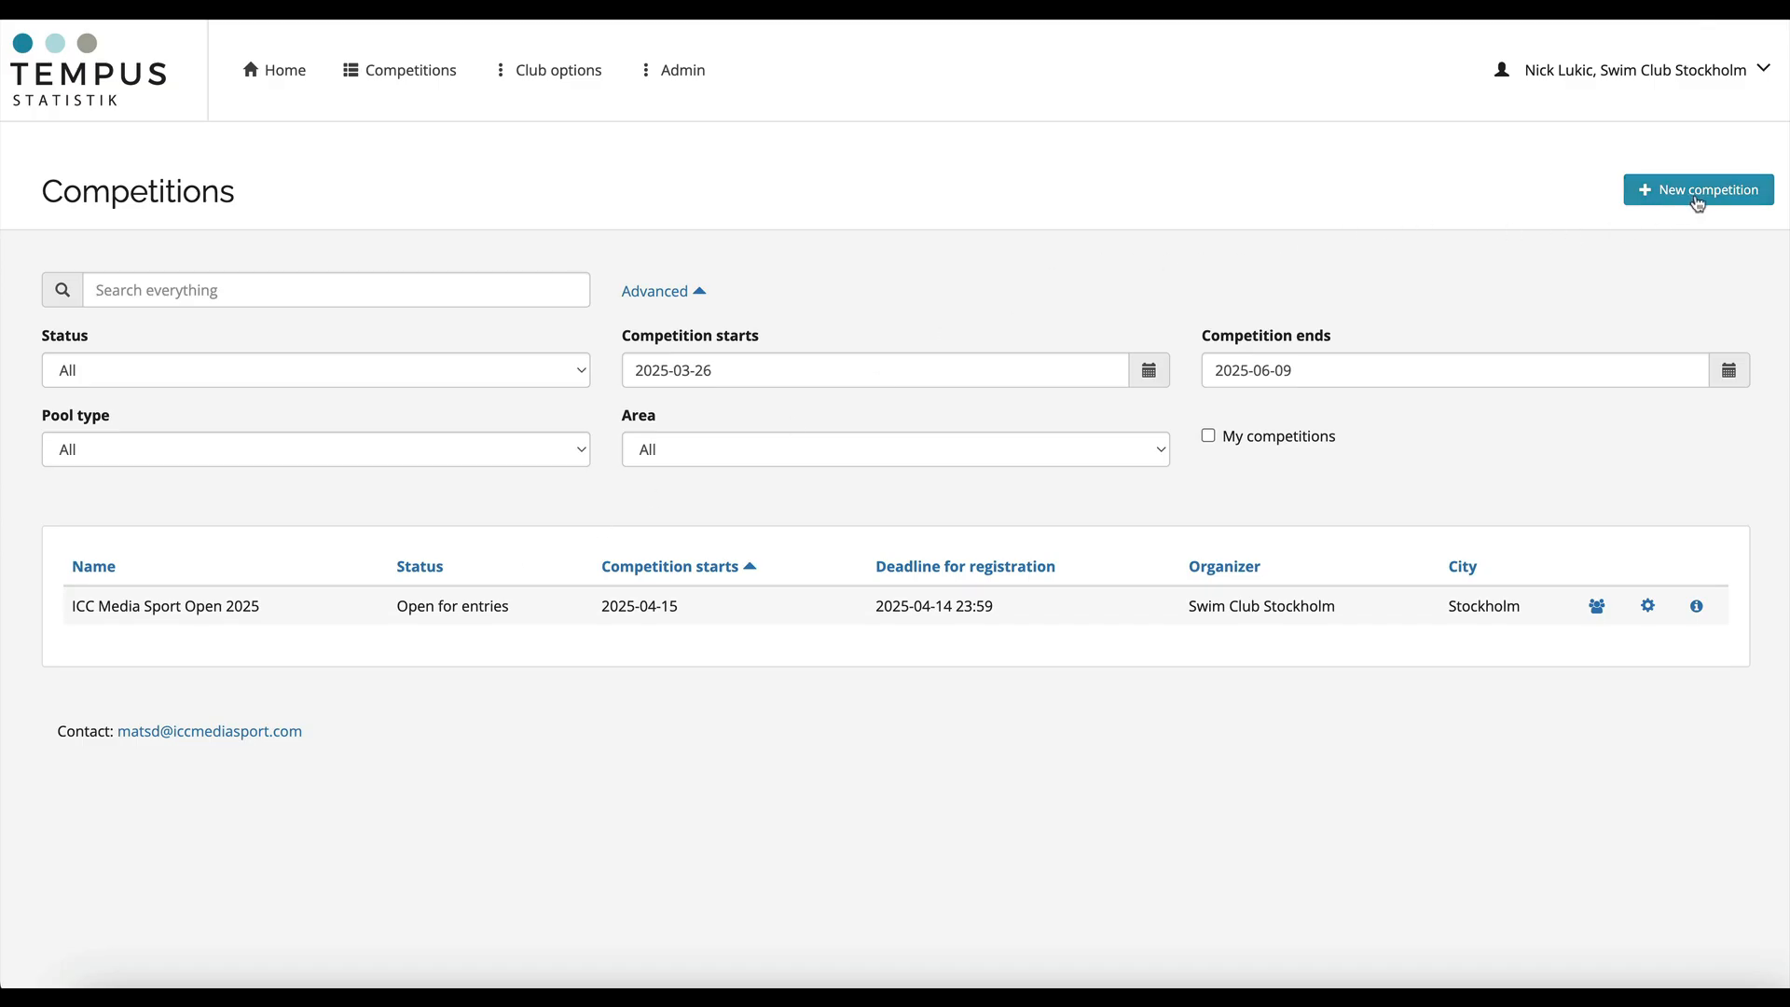
- Start a new competition and enter ICCMS as the organizer
left_click(1697, 196)
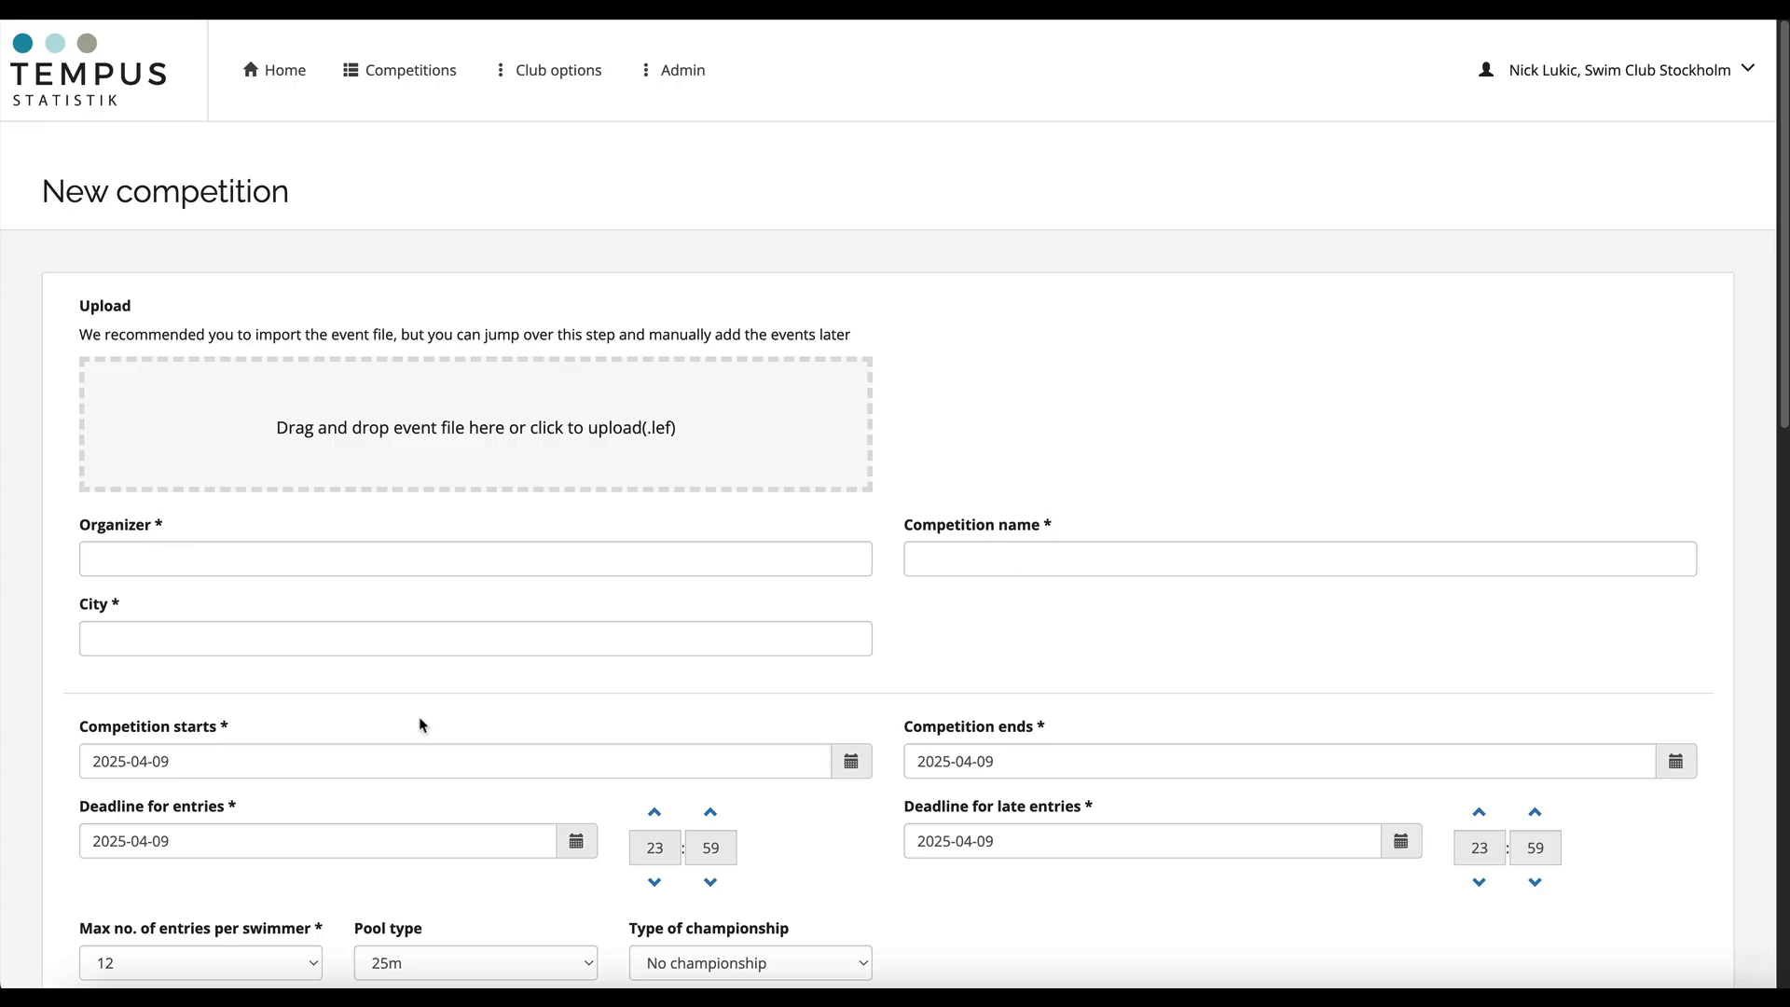
left_click(163, 558)
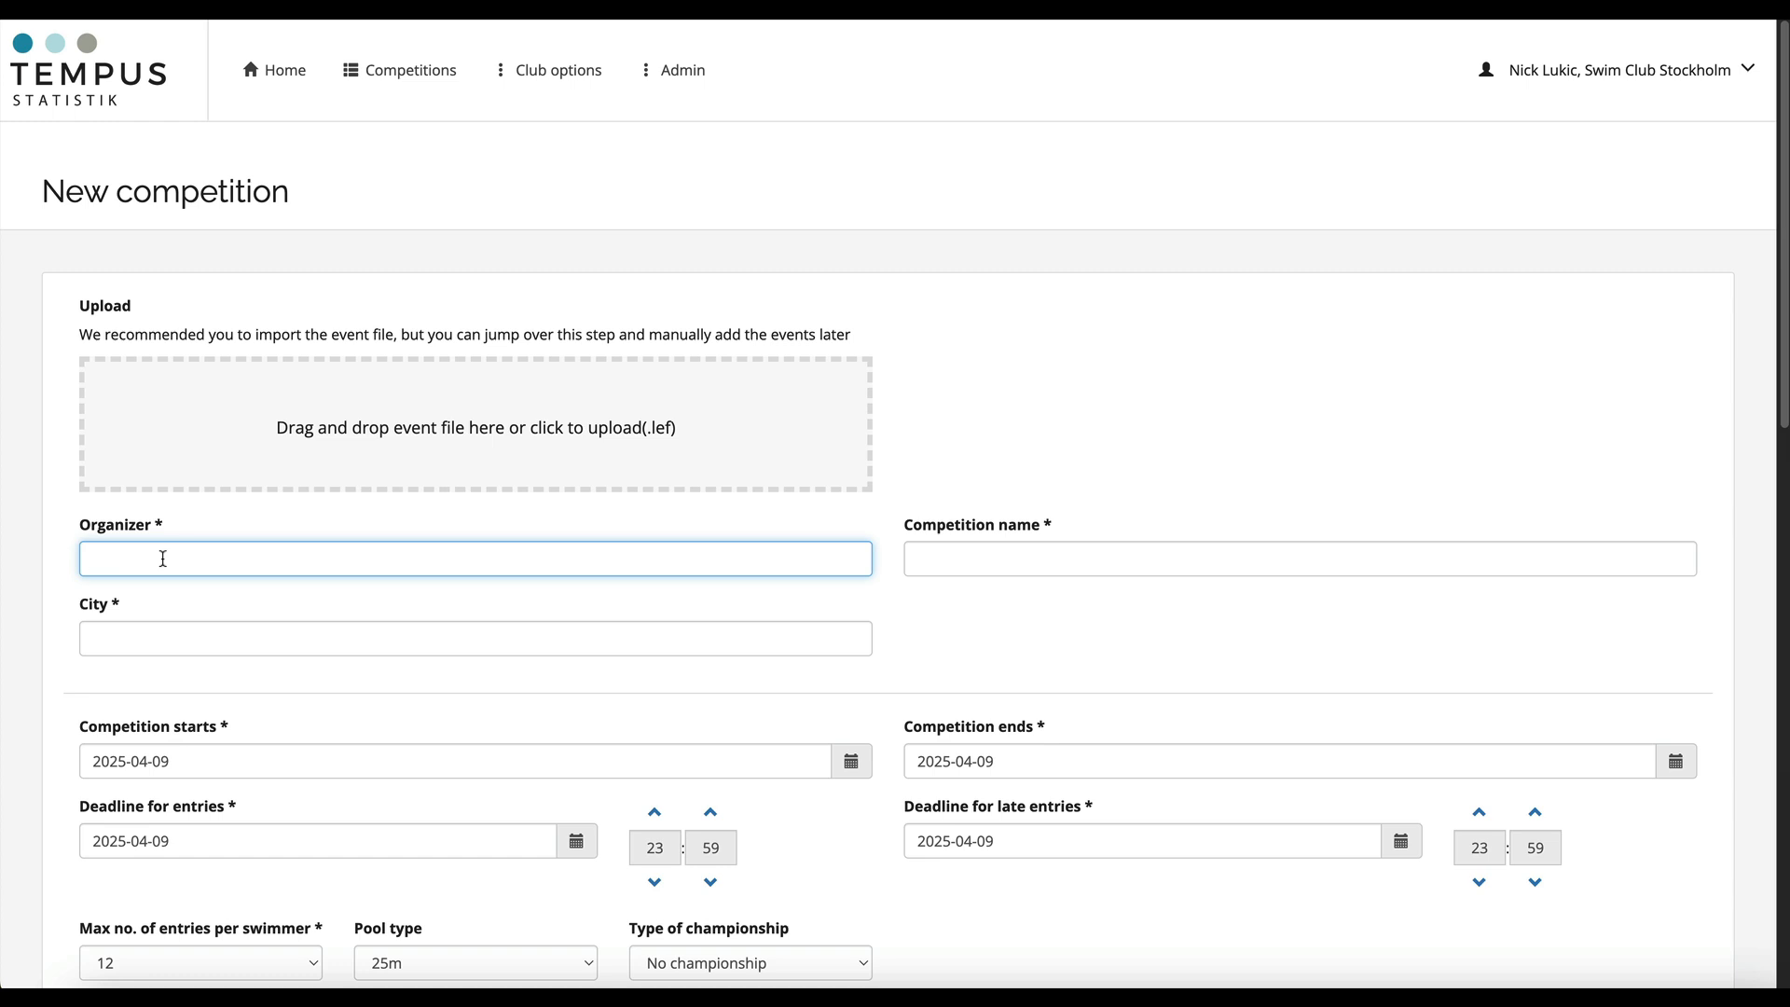
type("ICCMS")
- Name the competition ICCMS Super Open 2025
left_click(962, 555)
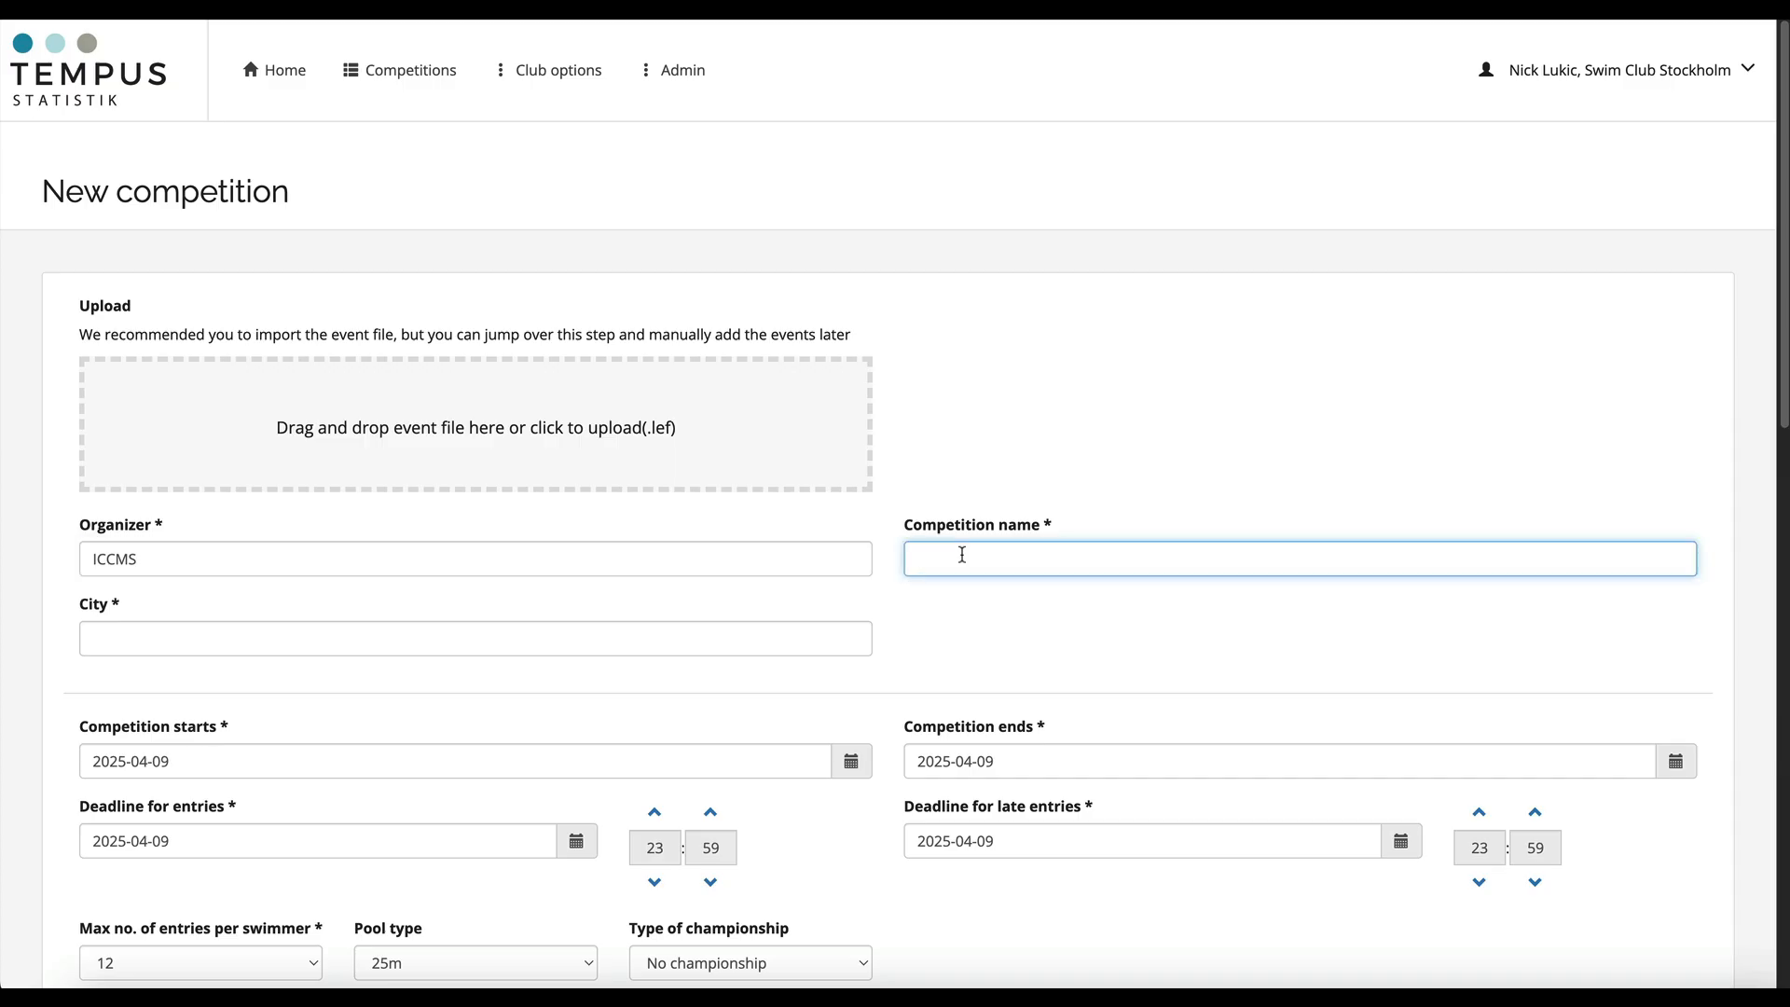
type("ICCMS Super Open 2025")
- Set the competition's city to Stockholm
left_click(474, 643)
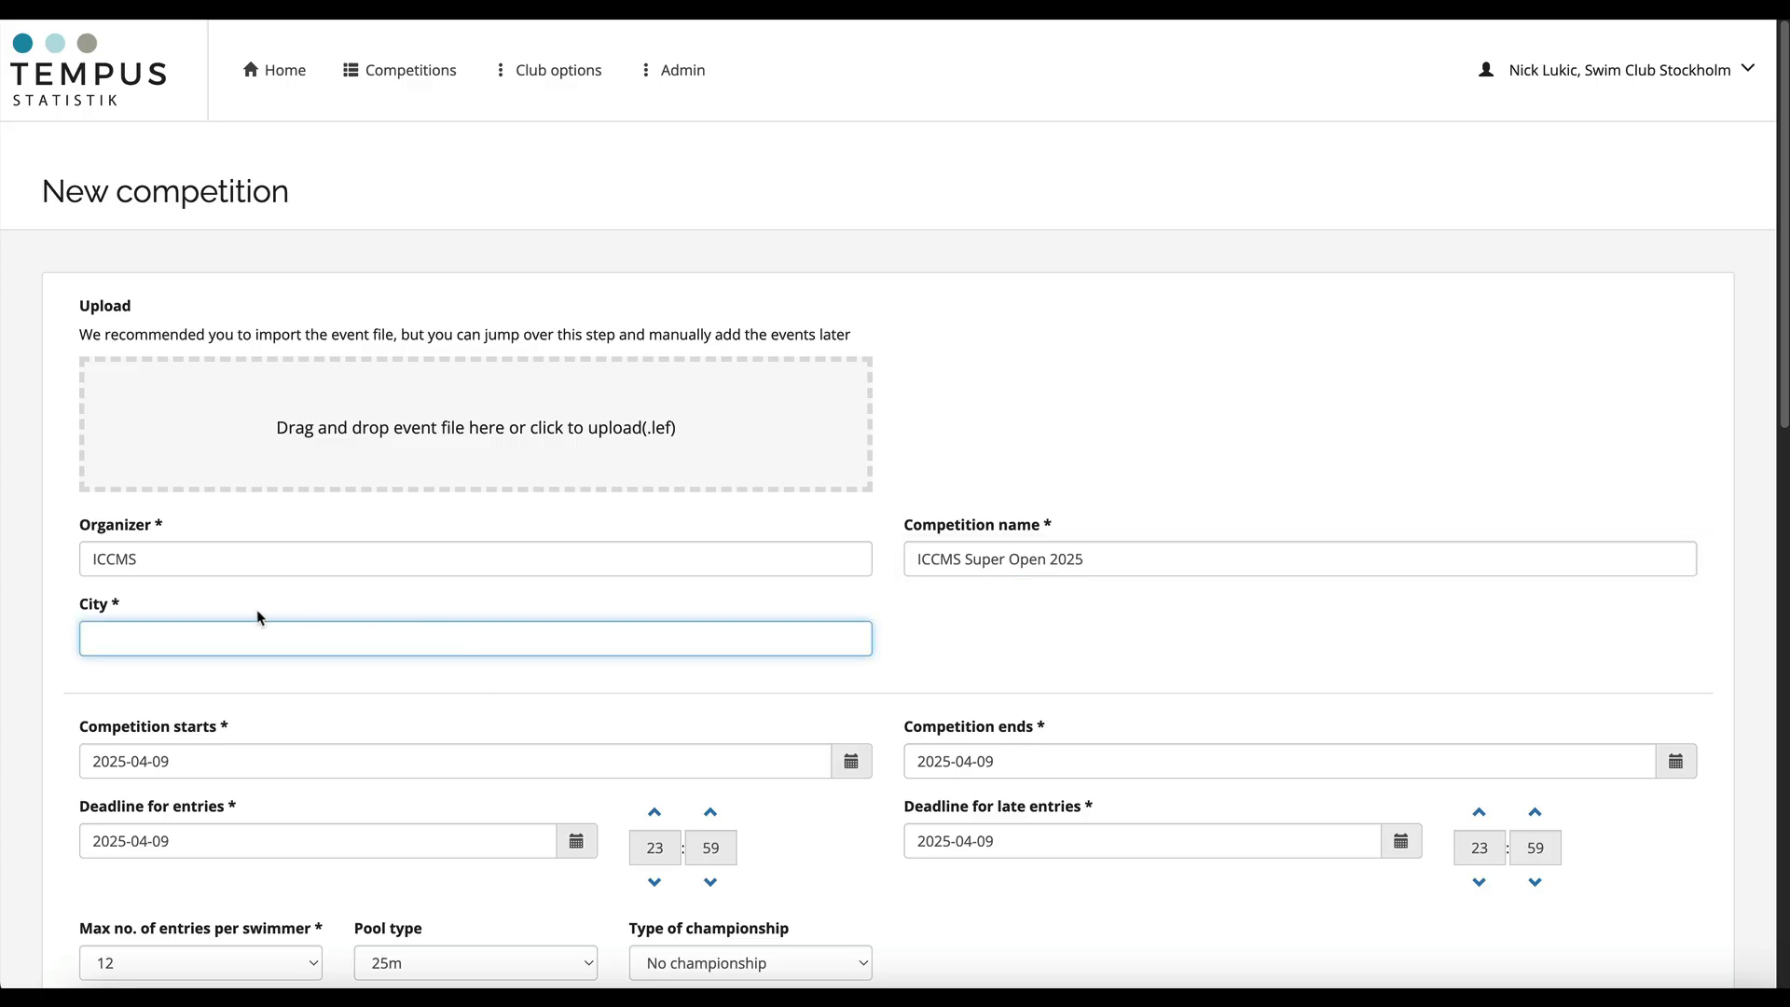
type("Stockholm")
- Set the competition to start on 2025-04-10 and end on 2025-04-13
scroll(439, 699, "down", 3)
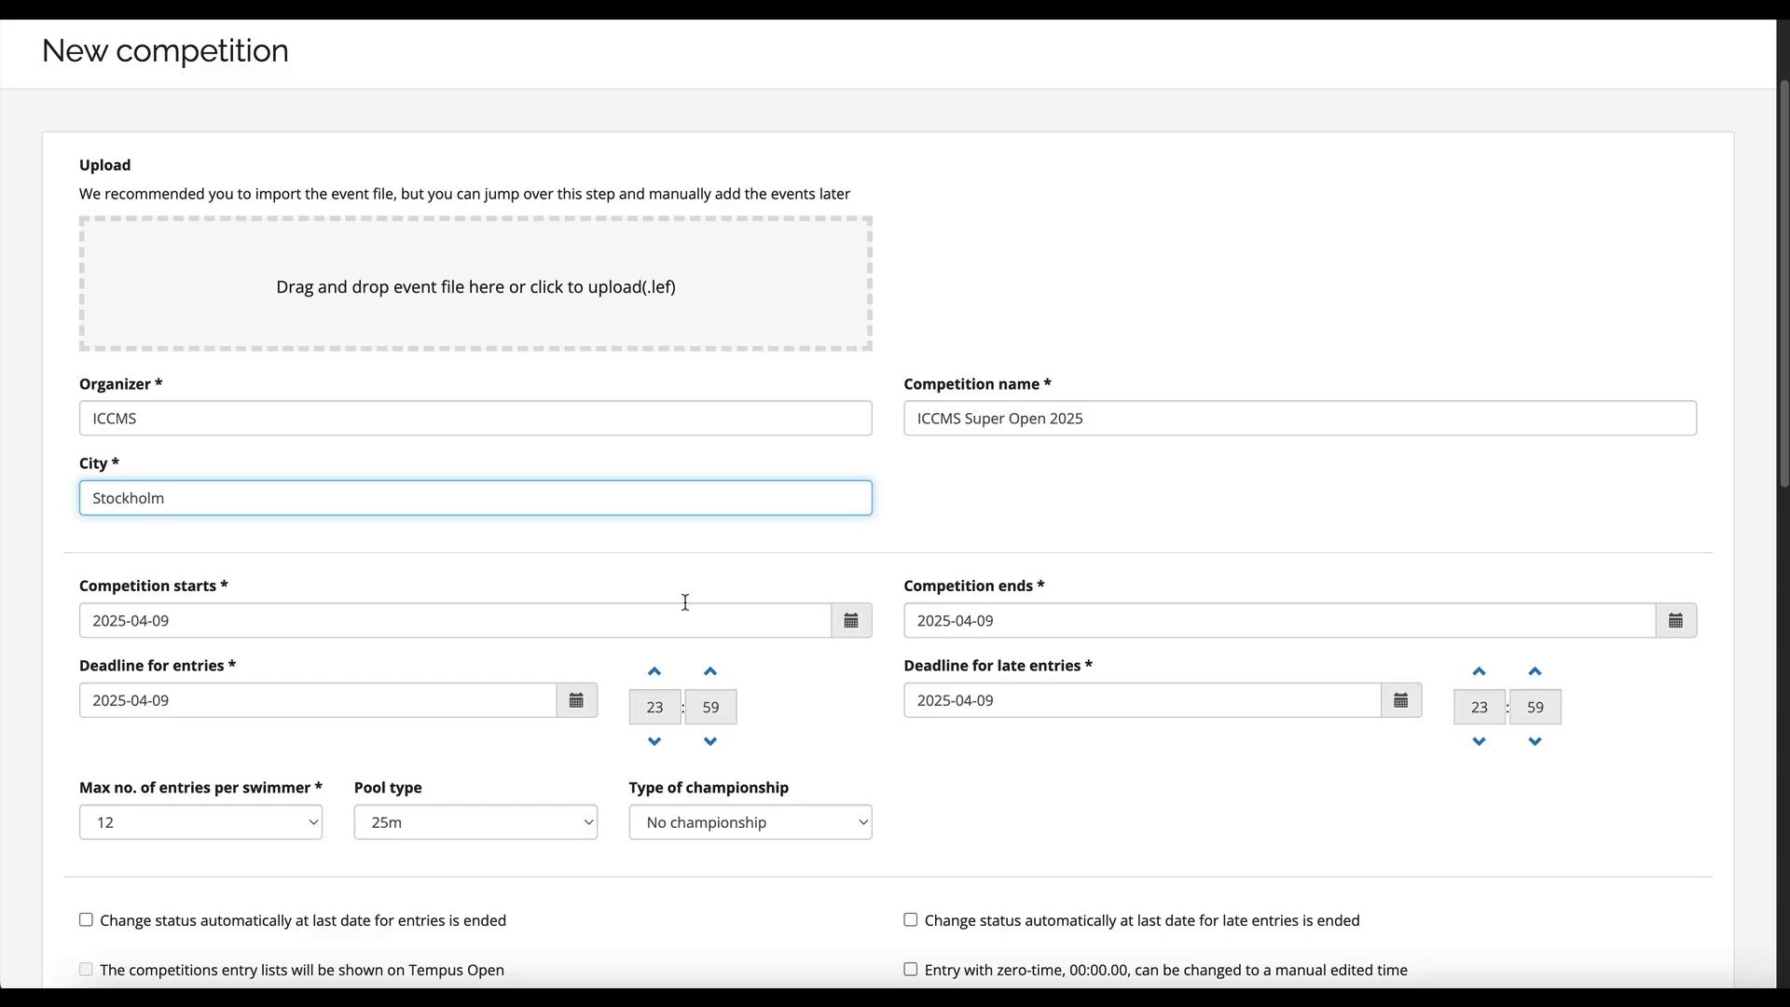
left_click(624, 617)
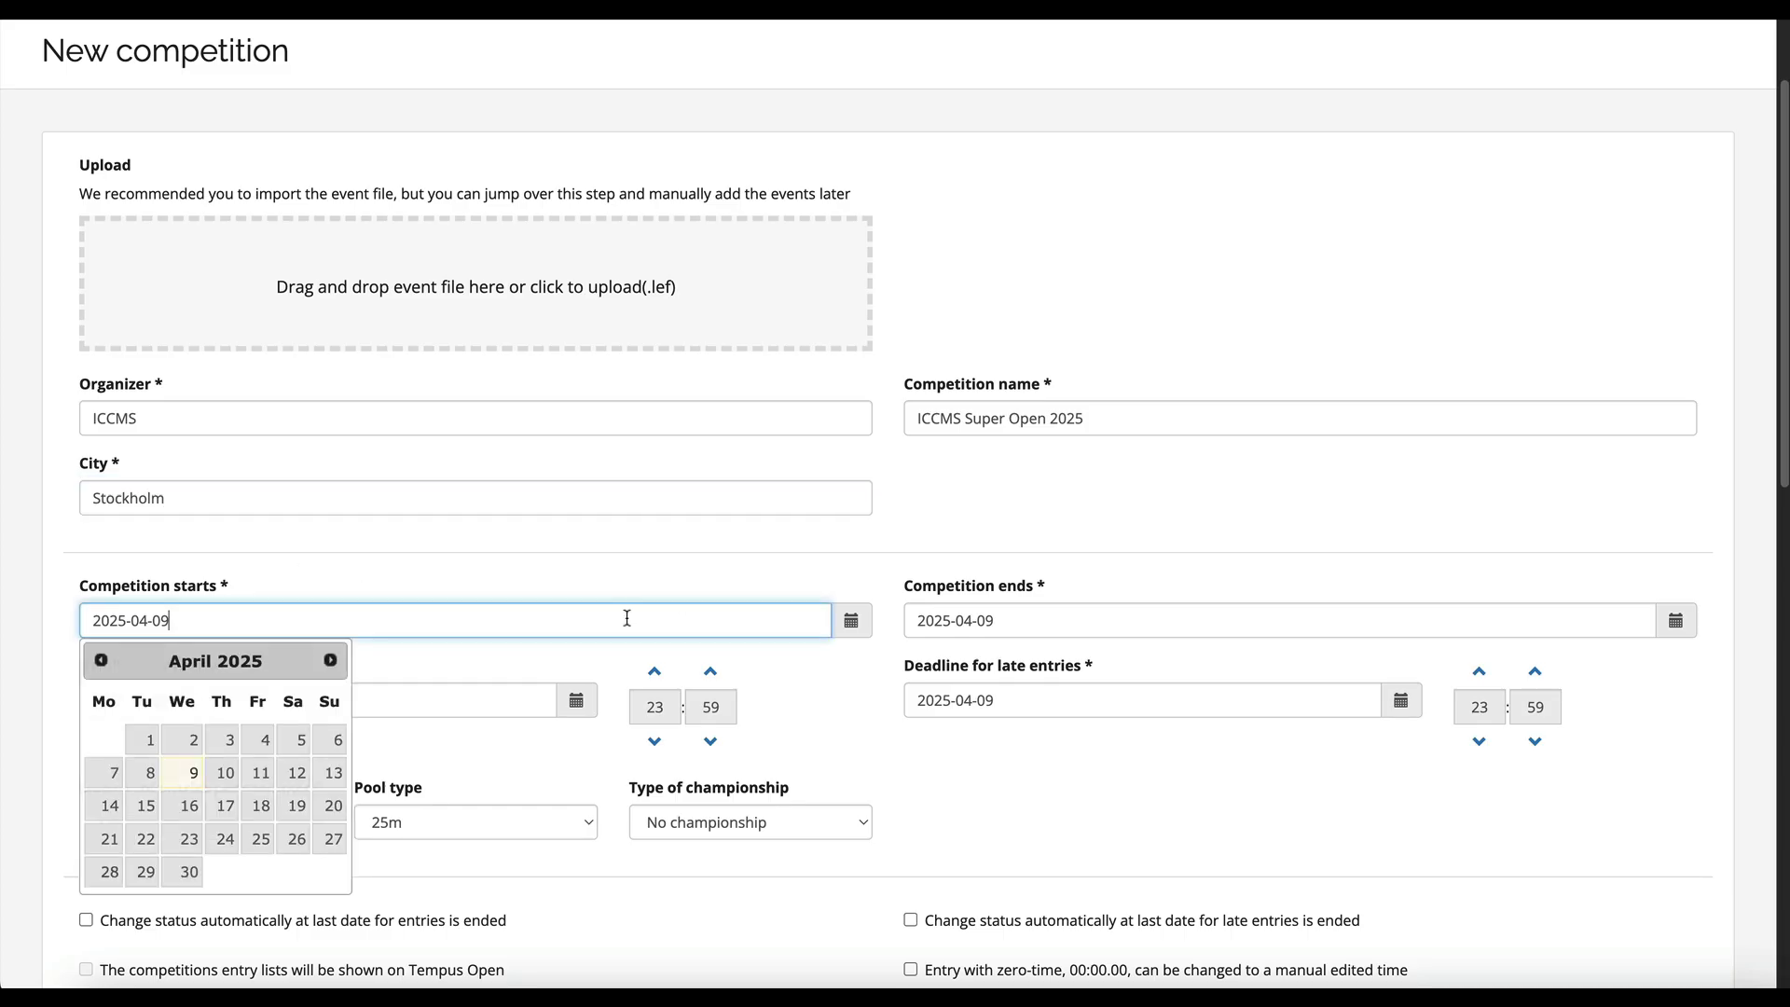
left_click(225, 773)
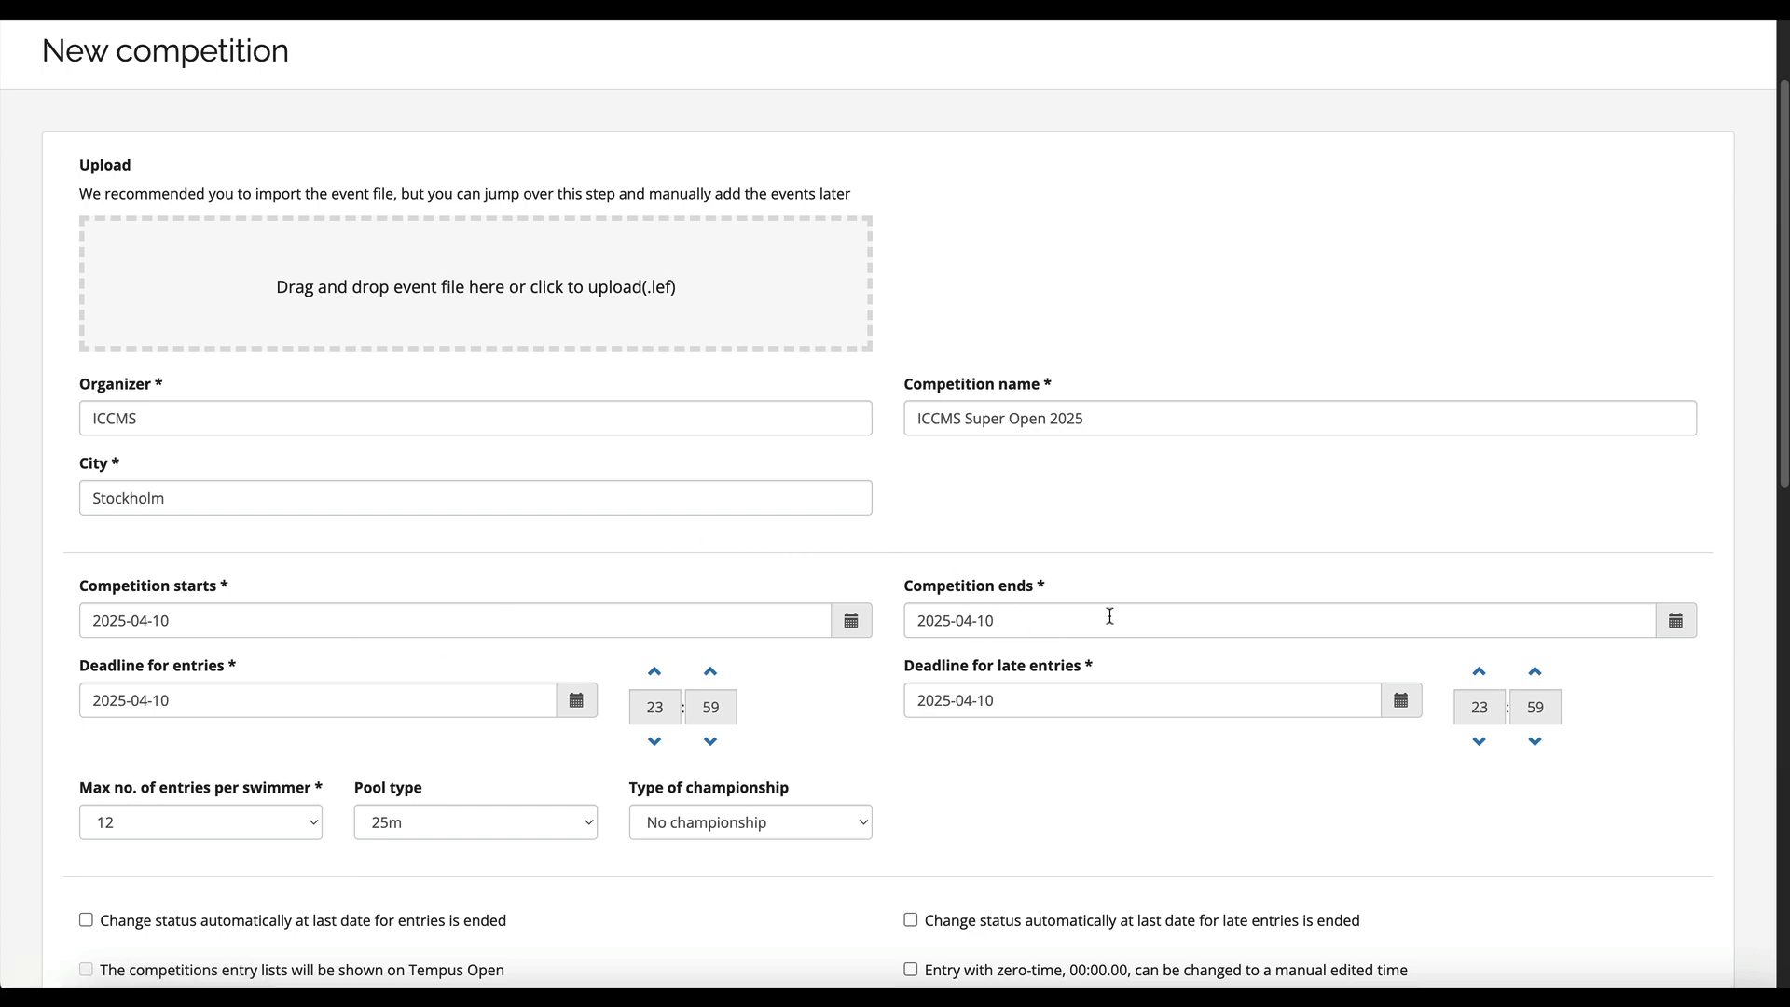
left_click(1149, 616)
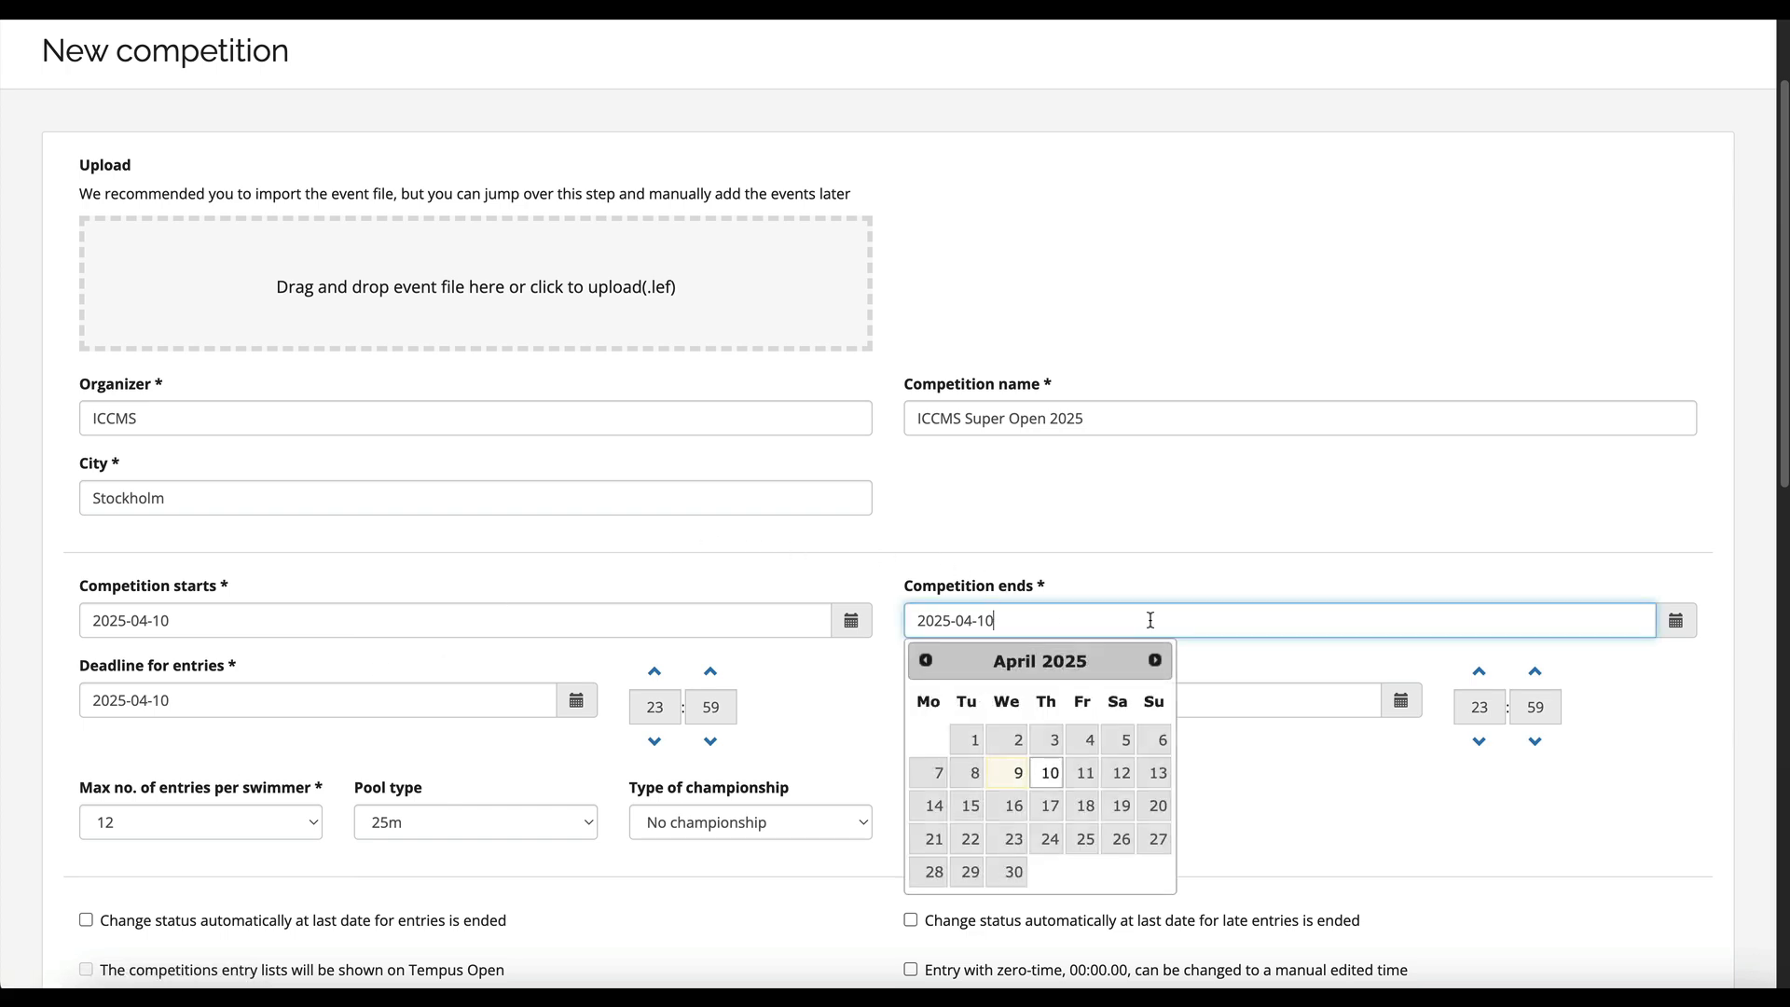
left_click(1153, 774)
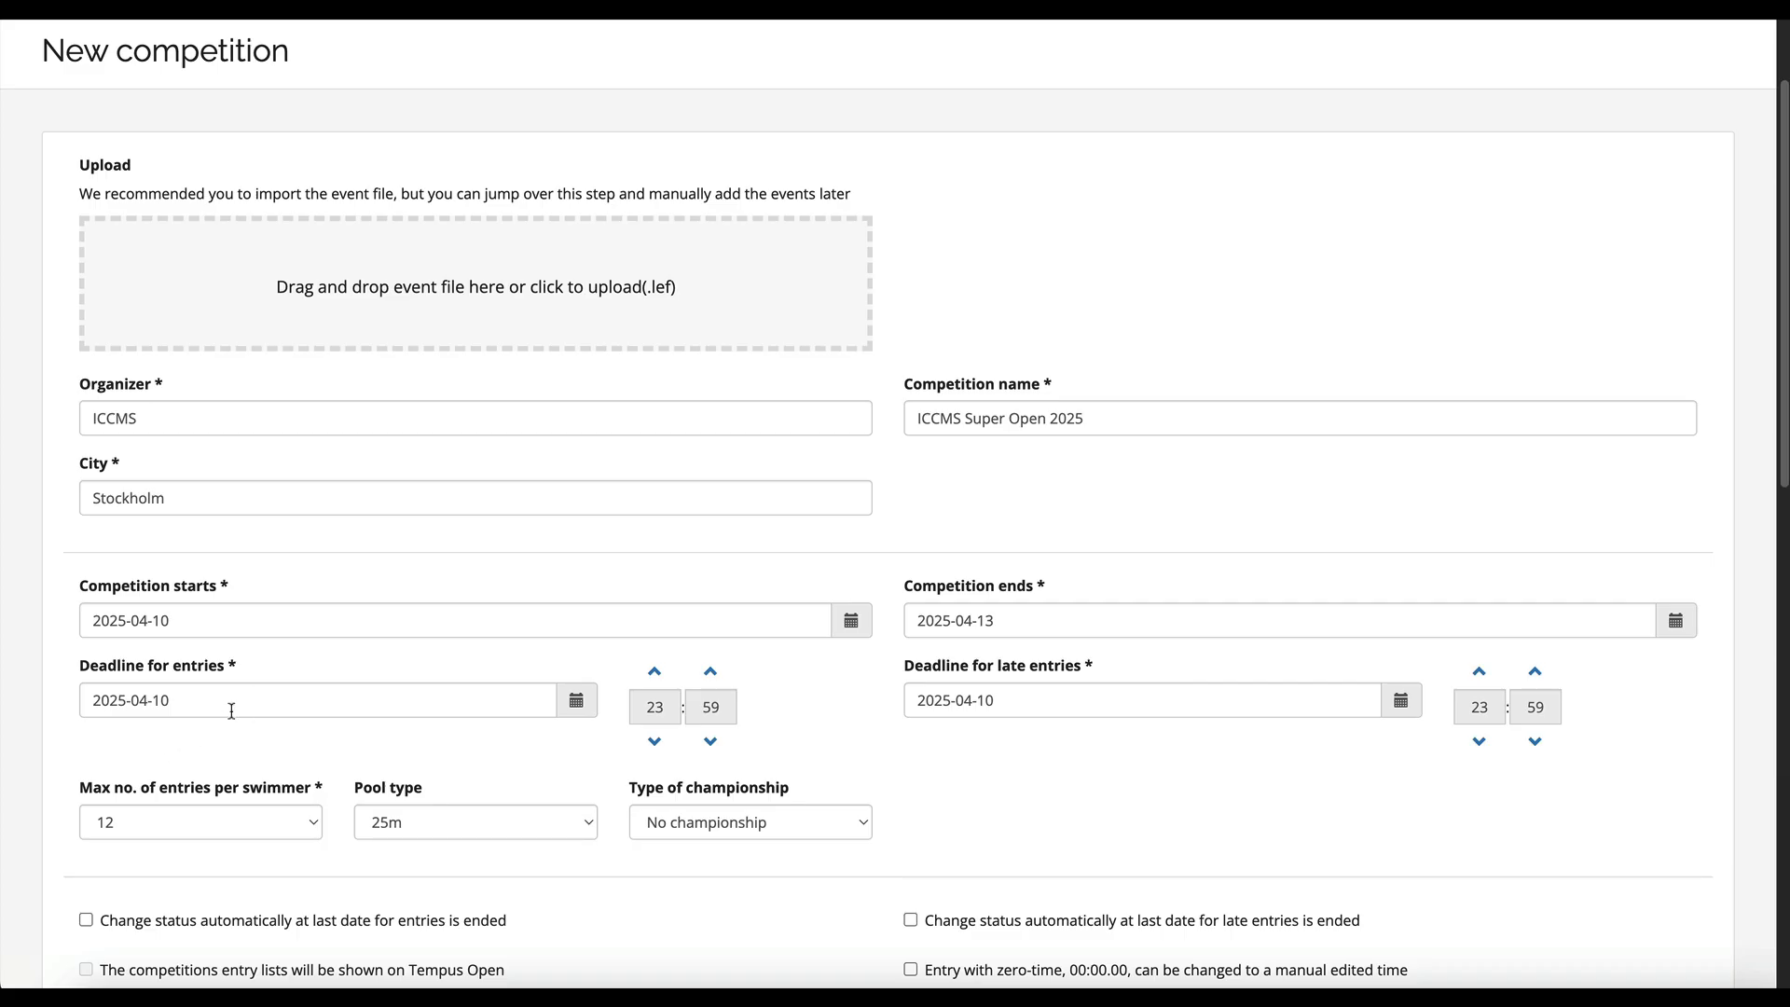
- Set both the entry deadline and the late-entry deadline to 2025-04-09
left_click(463, 703)
left_click(189, 852)
left_click(654, 744)
left_click(656, 672)
left_click(1027, 698)
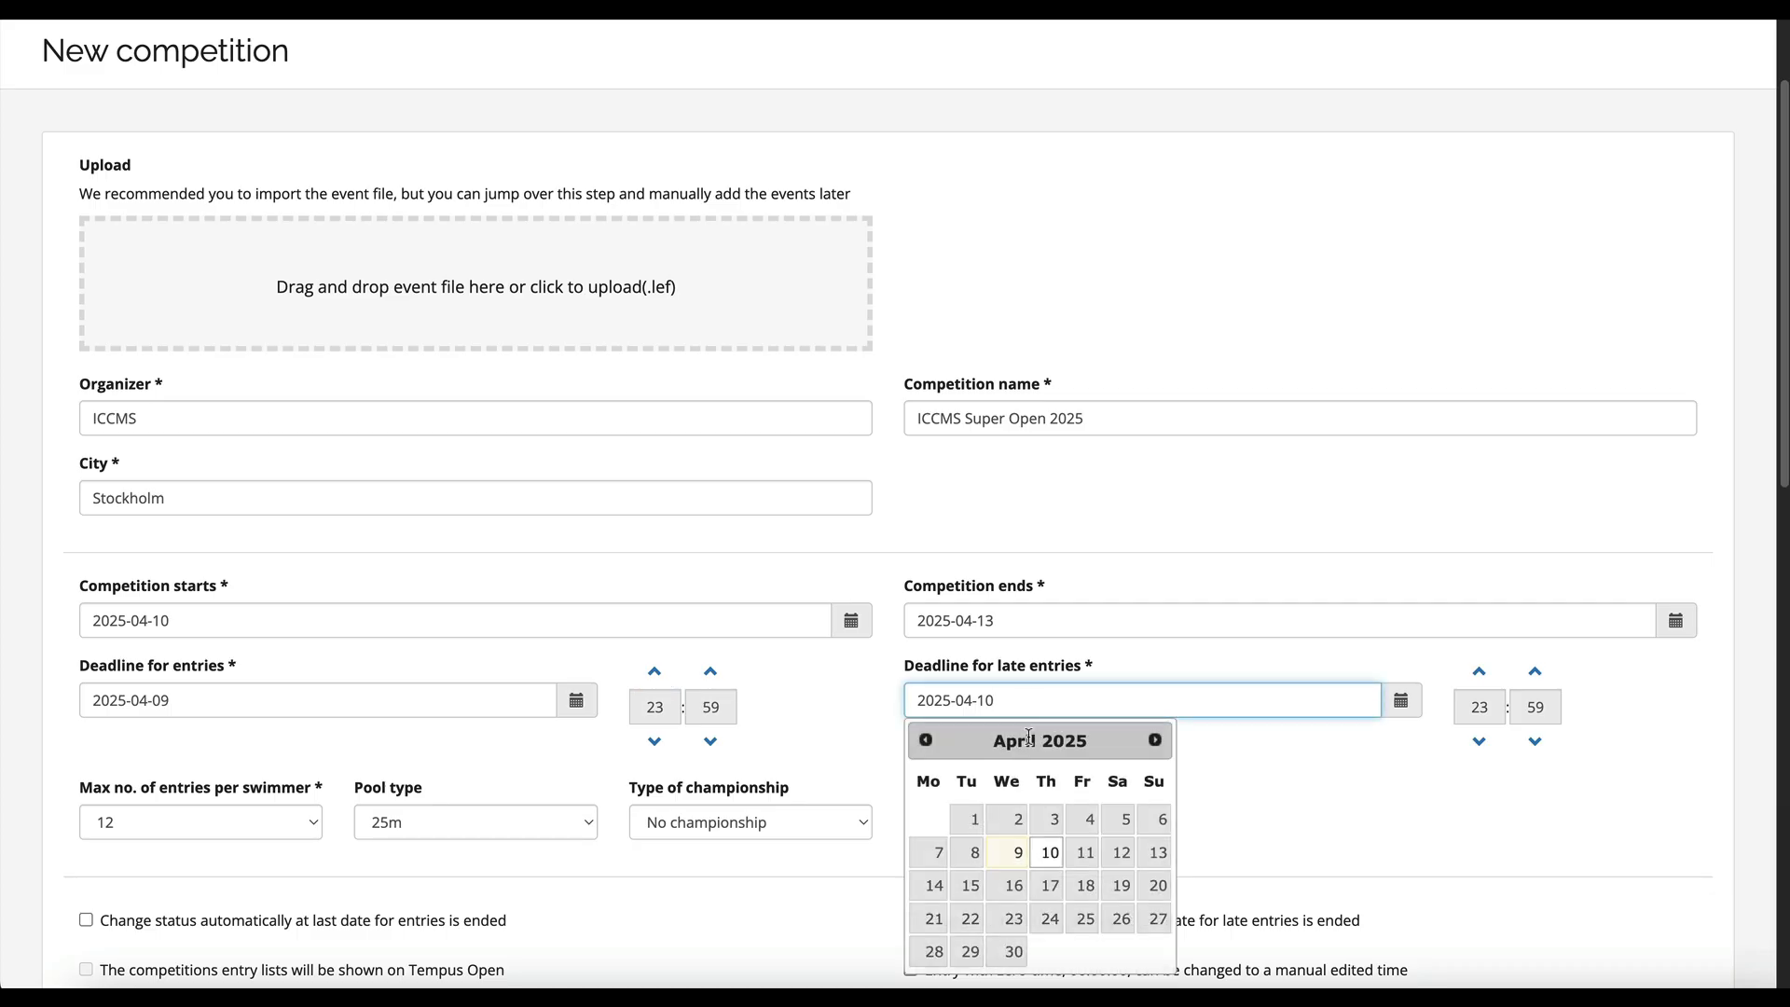
left_click(1010, 853)
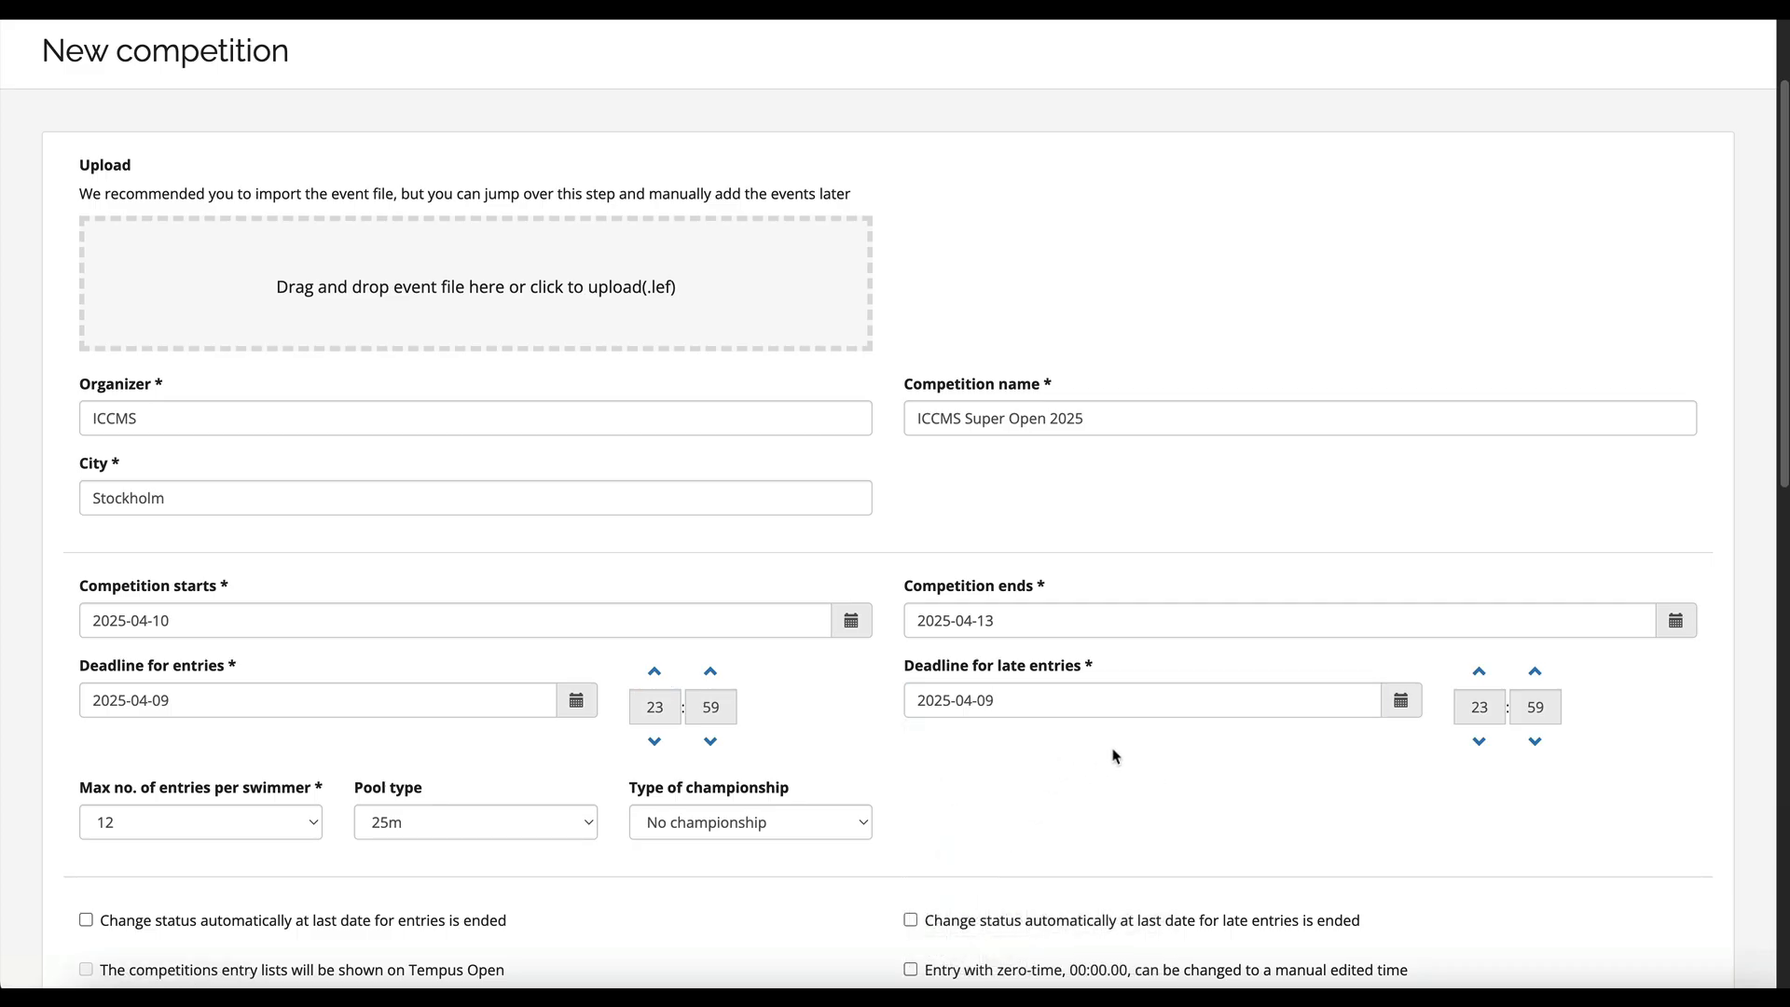
scroll(1115, 755, "down", 2)
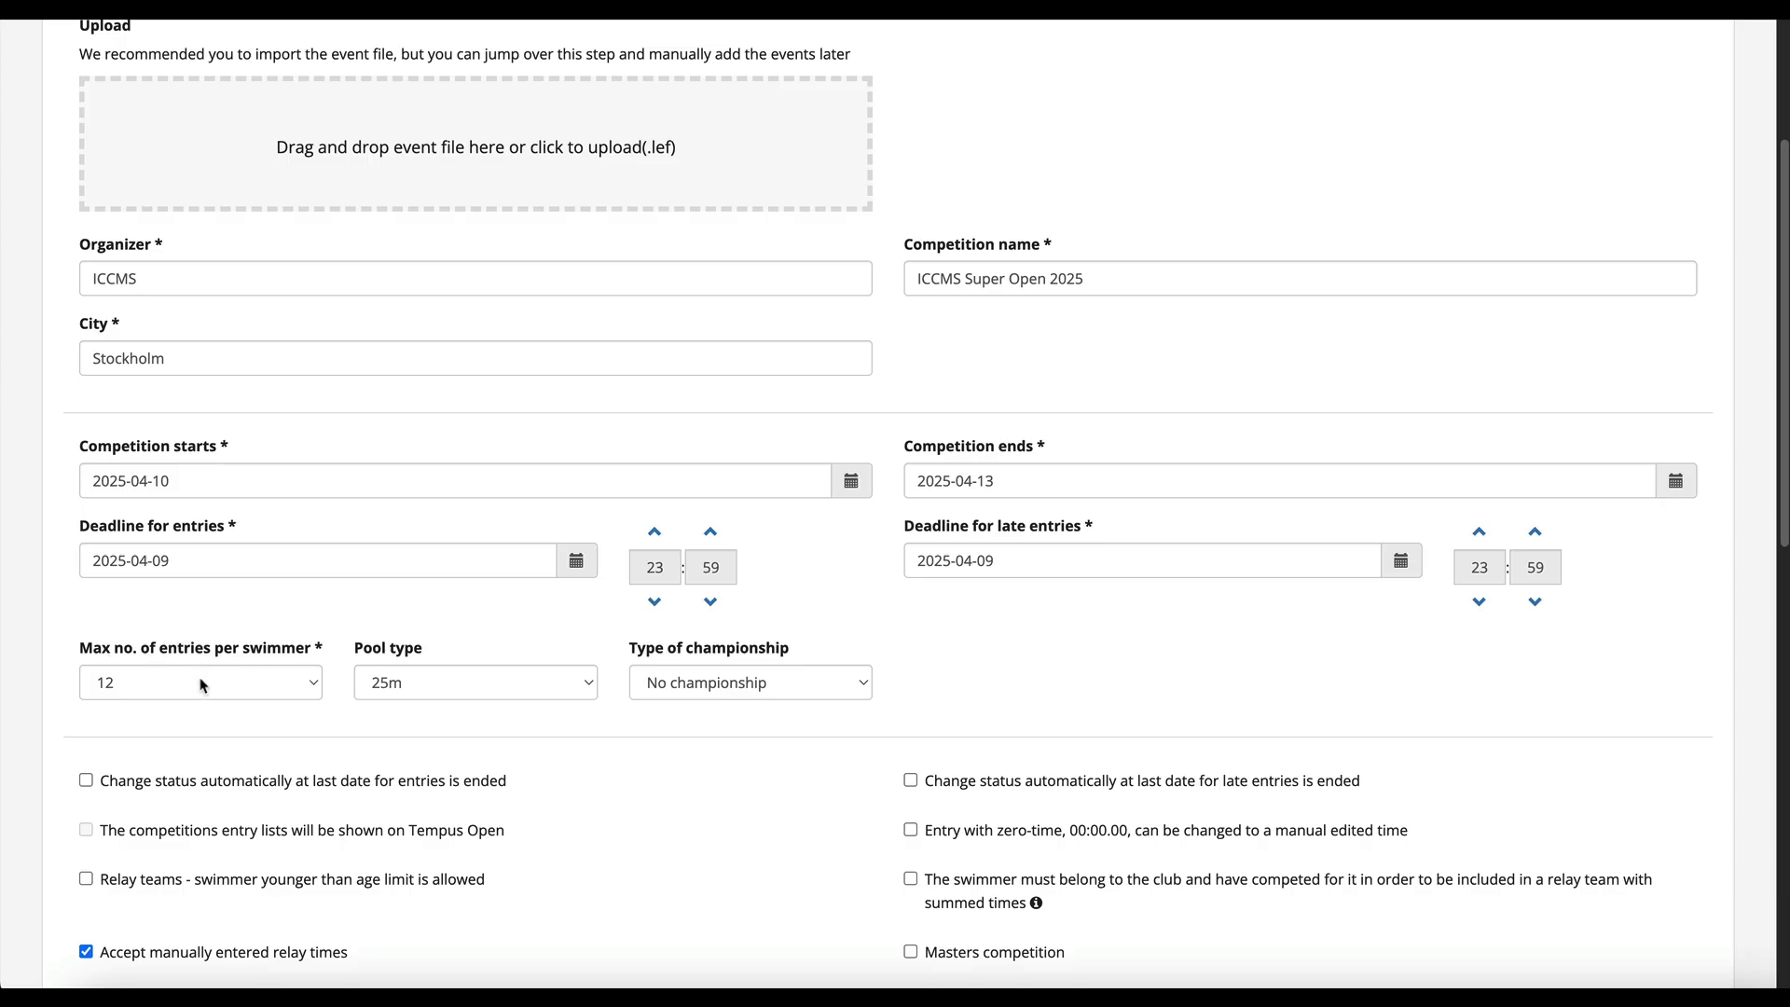
left_click(229, 689)
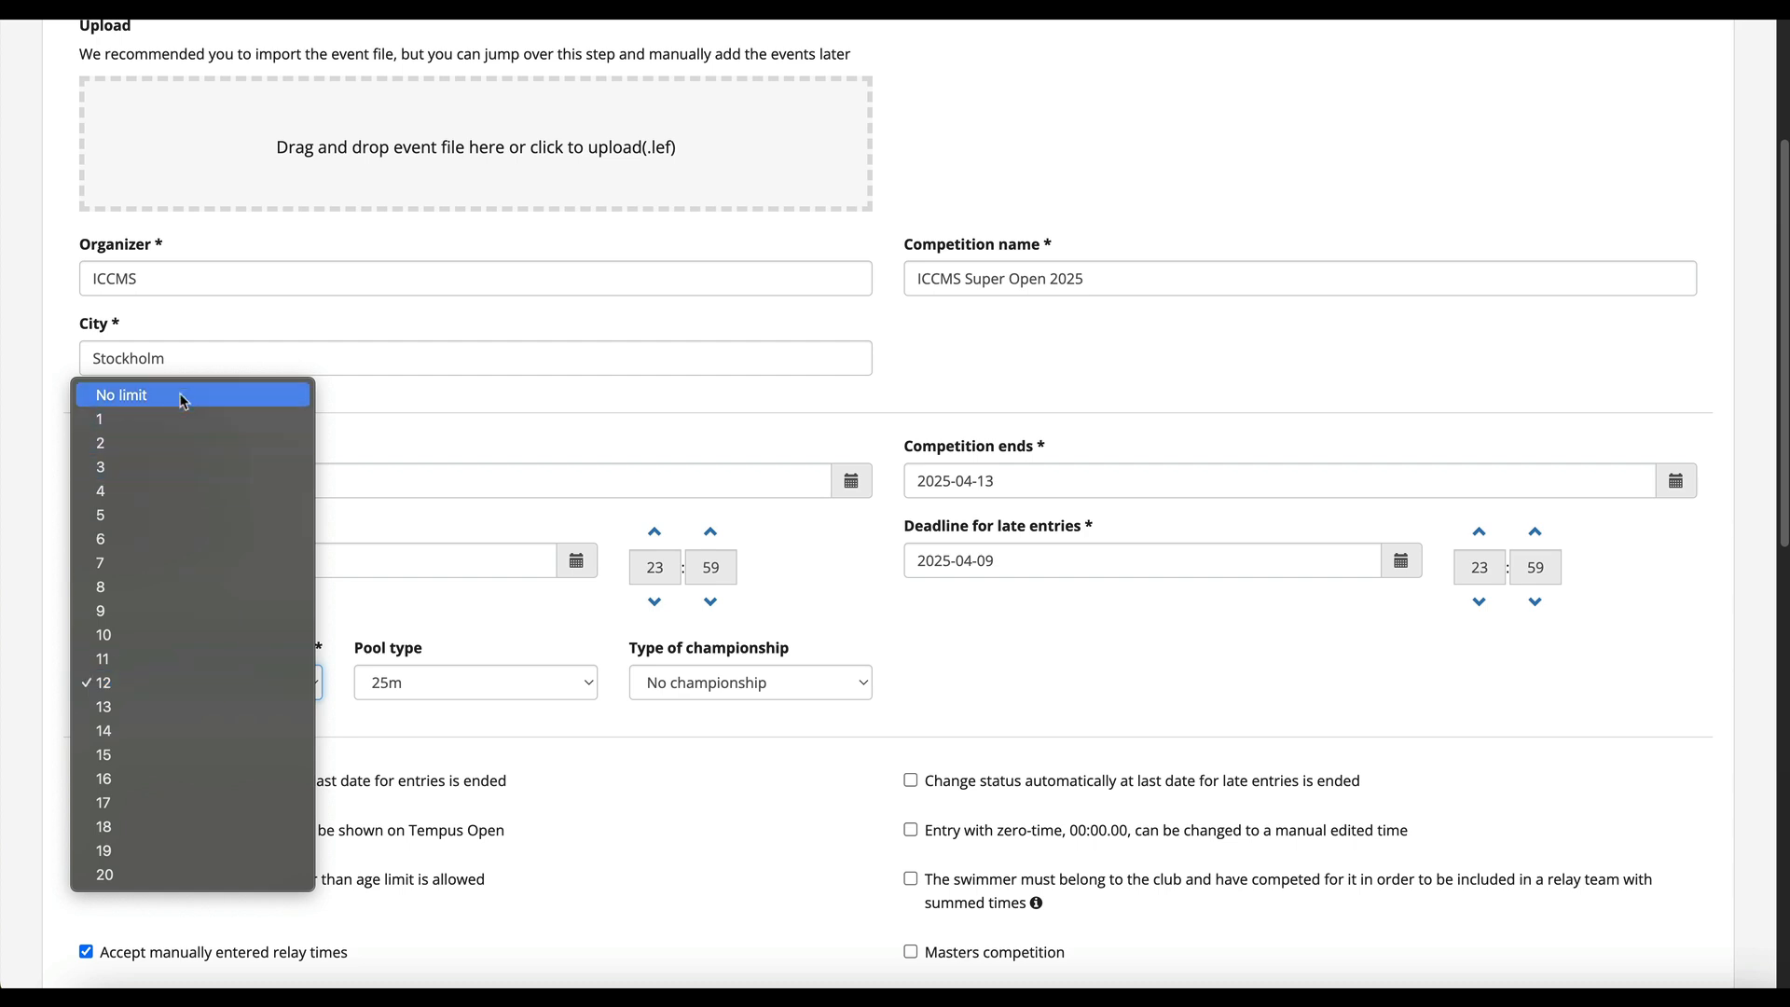
left_click(390, 625)
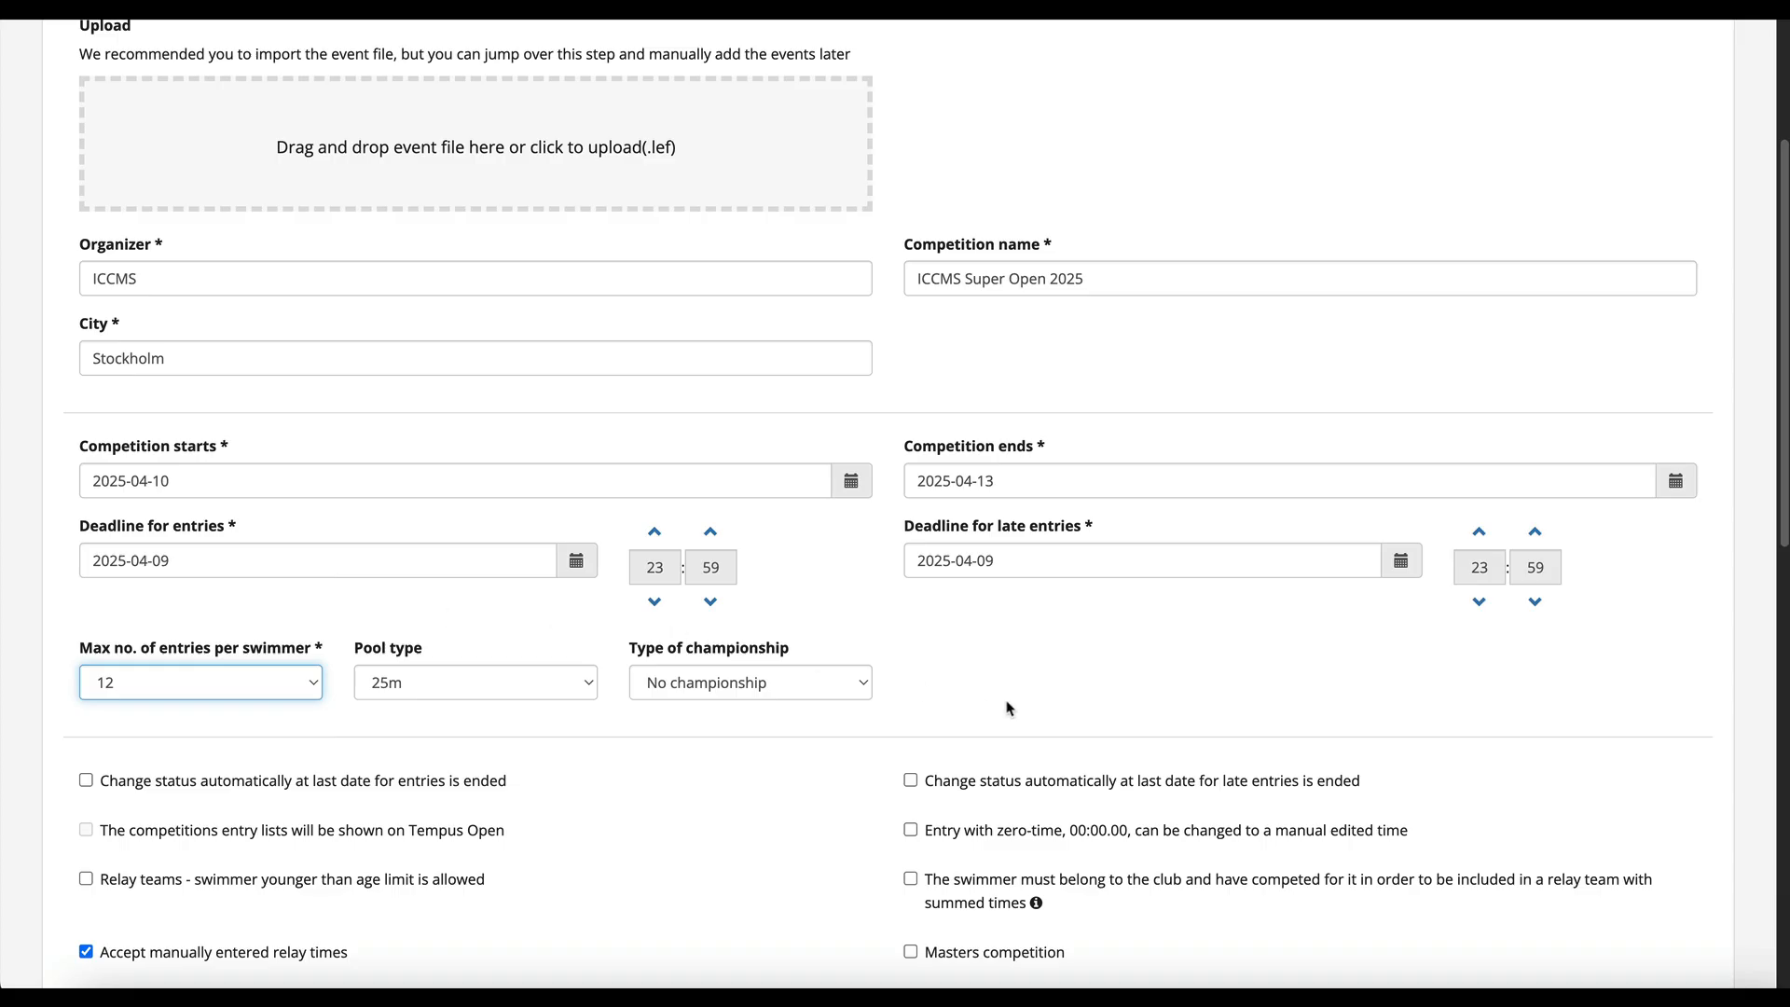
- Review the available competition status options
scroll(1007, 708, "down", 2)
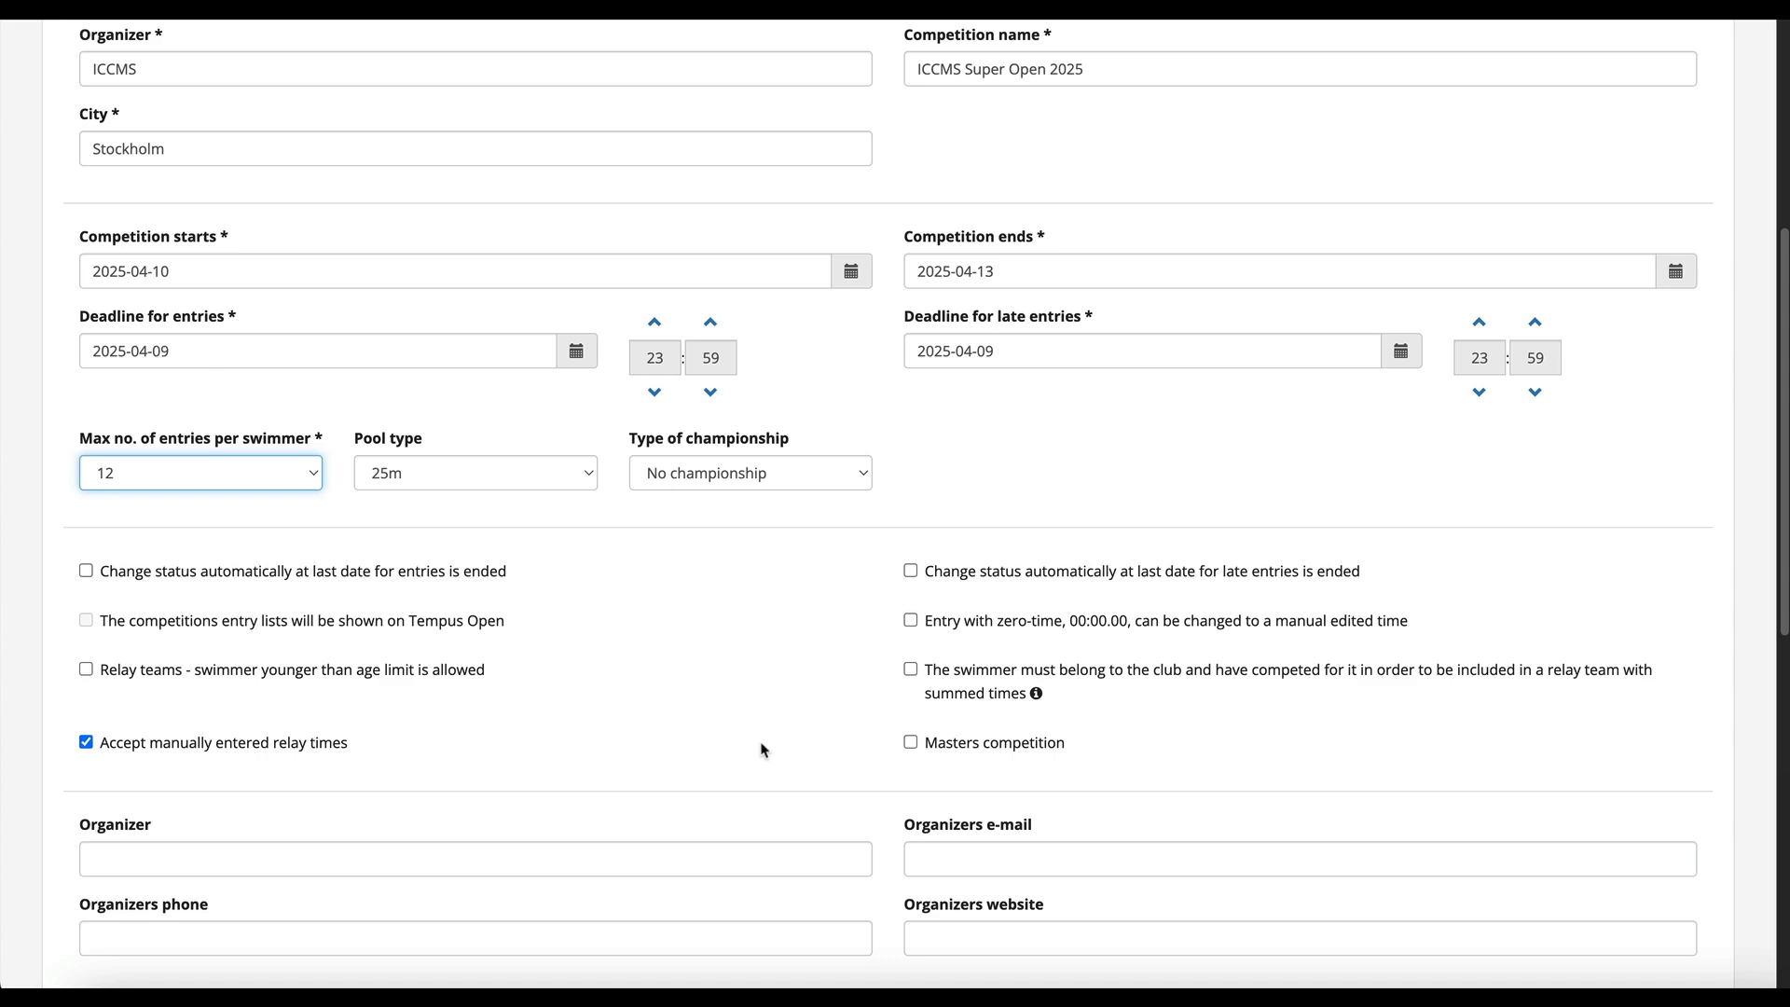
scroll(758, 743, "down", 3)
left_click(1228, 806)
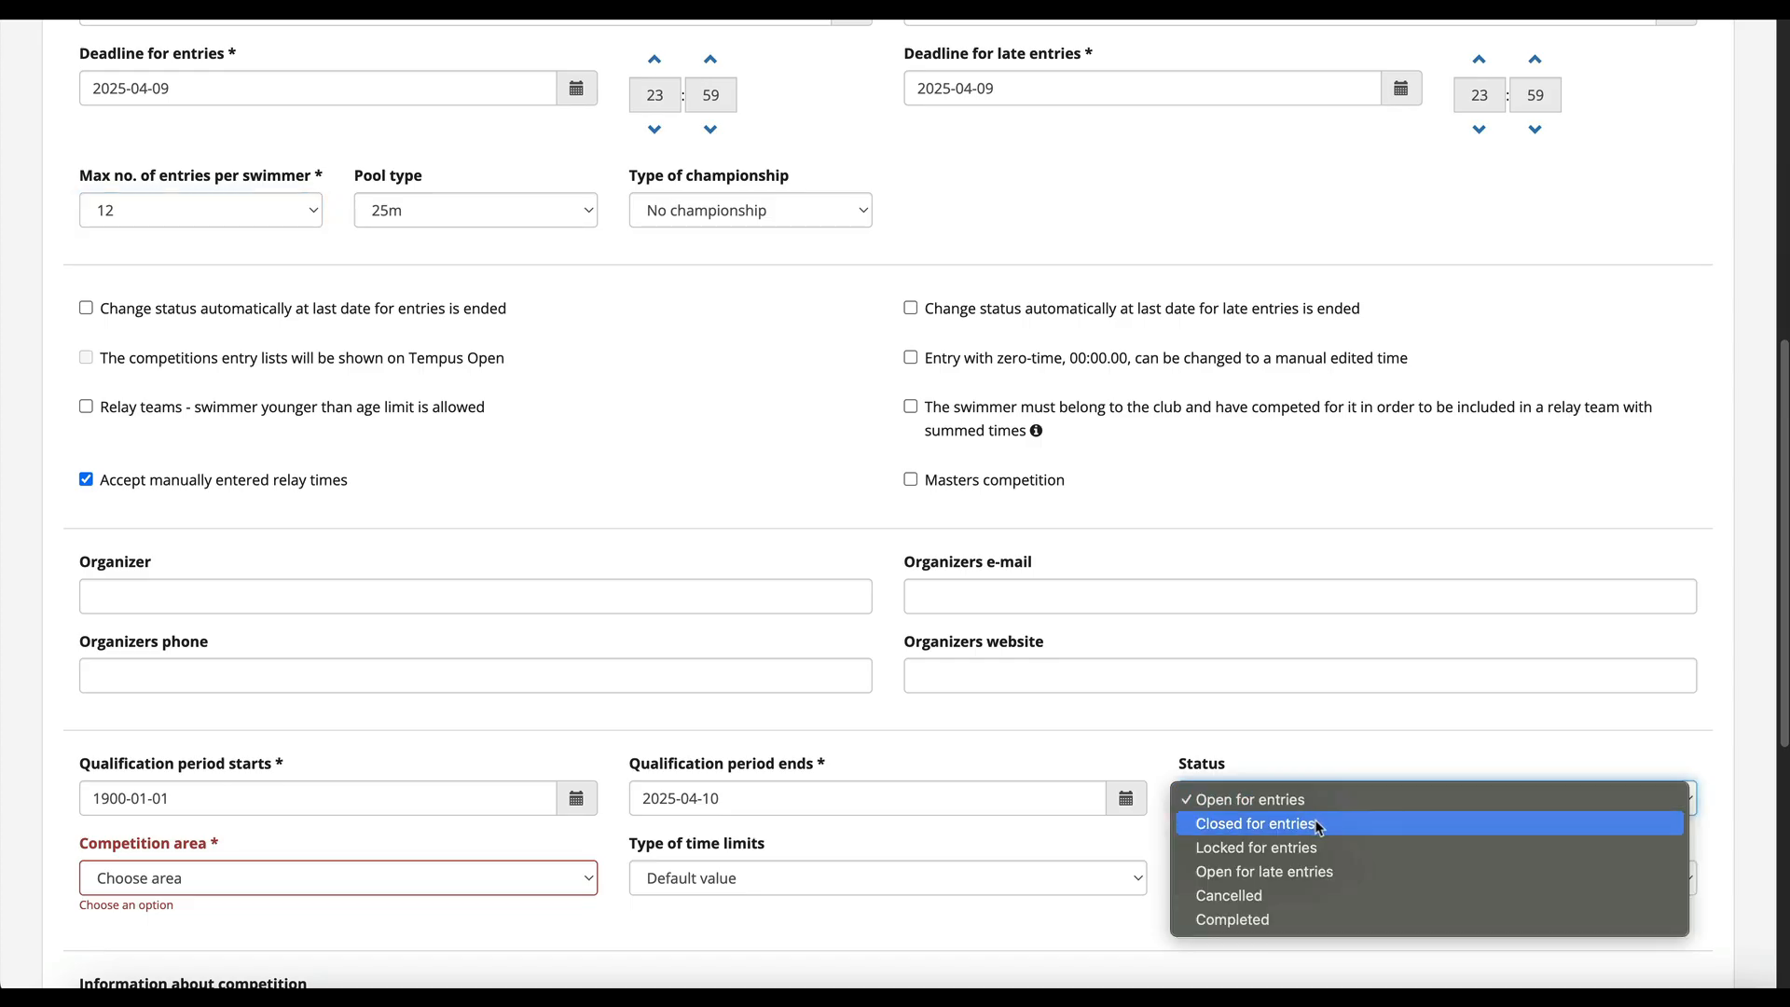
left_click(721, 388)
scroll(720, 386, "up", 2)
scroll(722, 387, "up", 2)
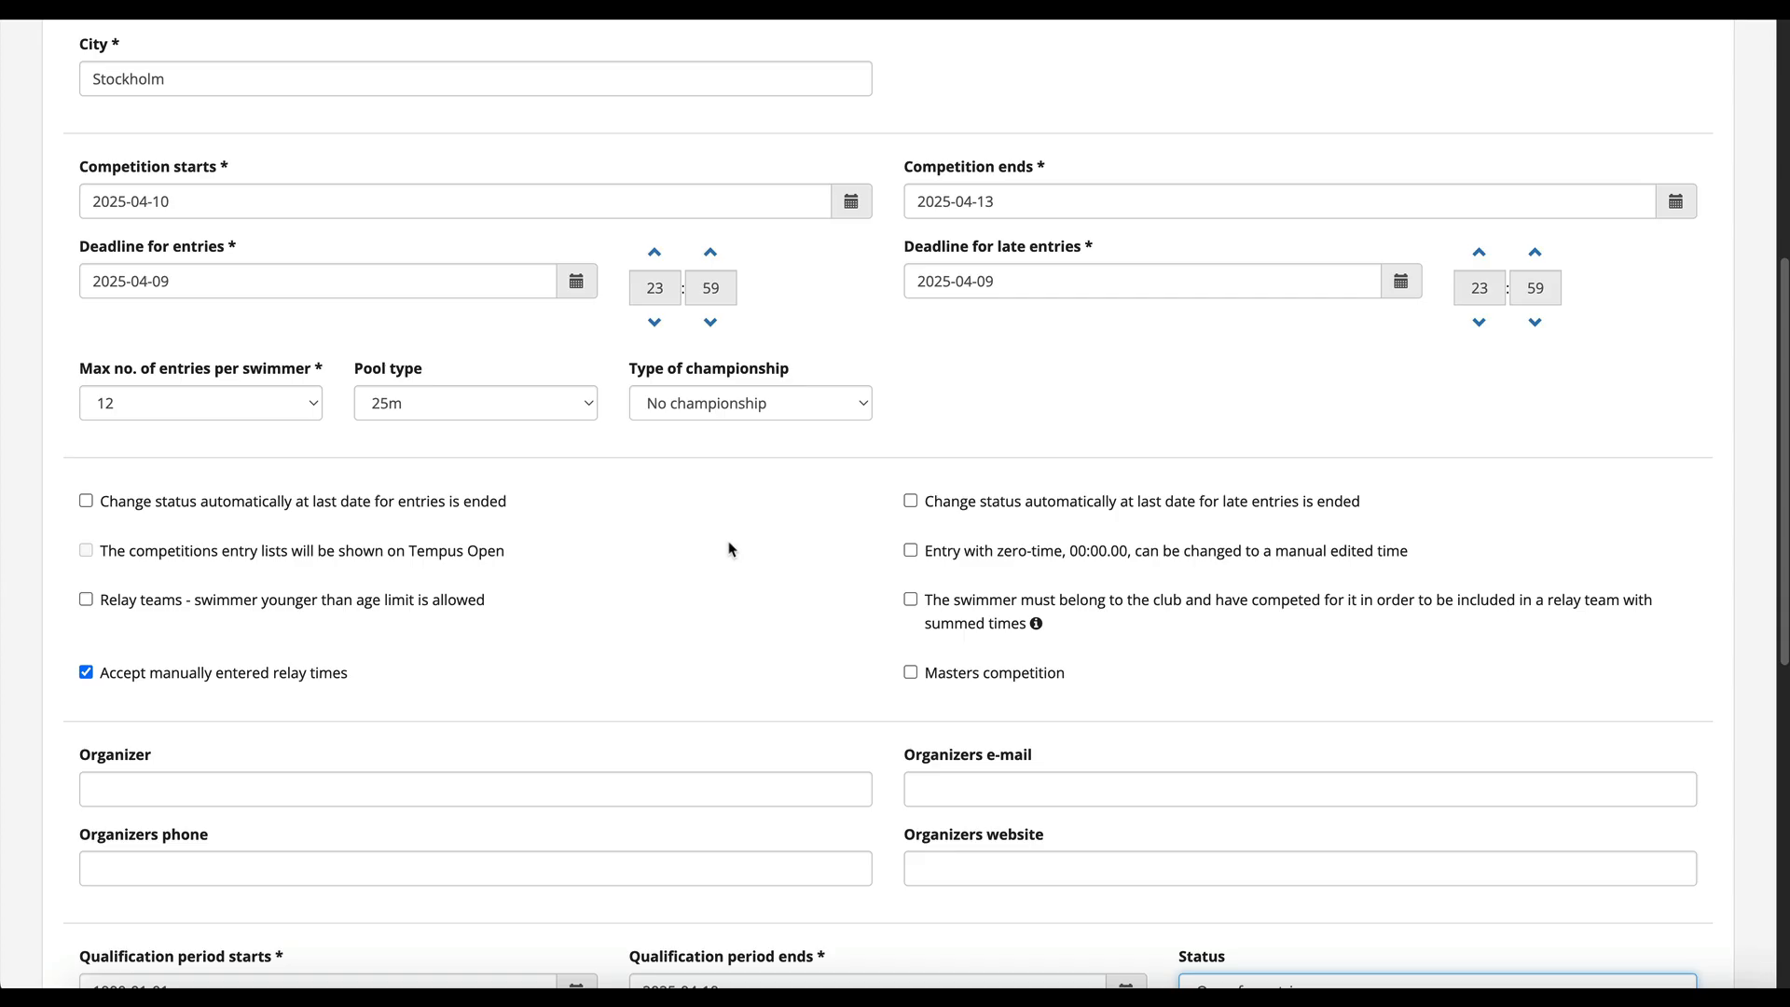
left_click(1201, 7)
scroll(909, 504, "down", 3)
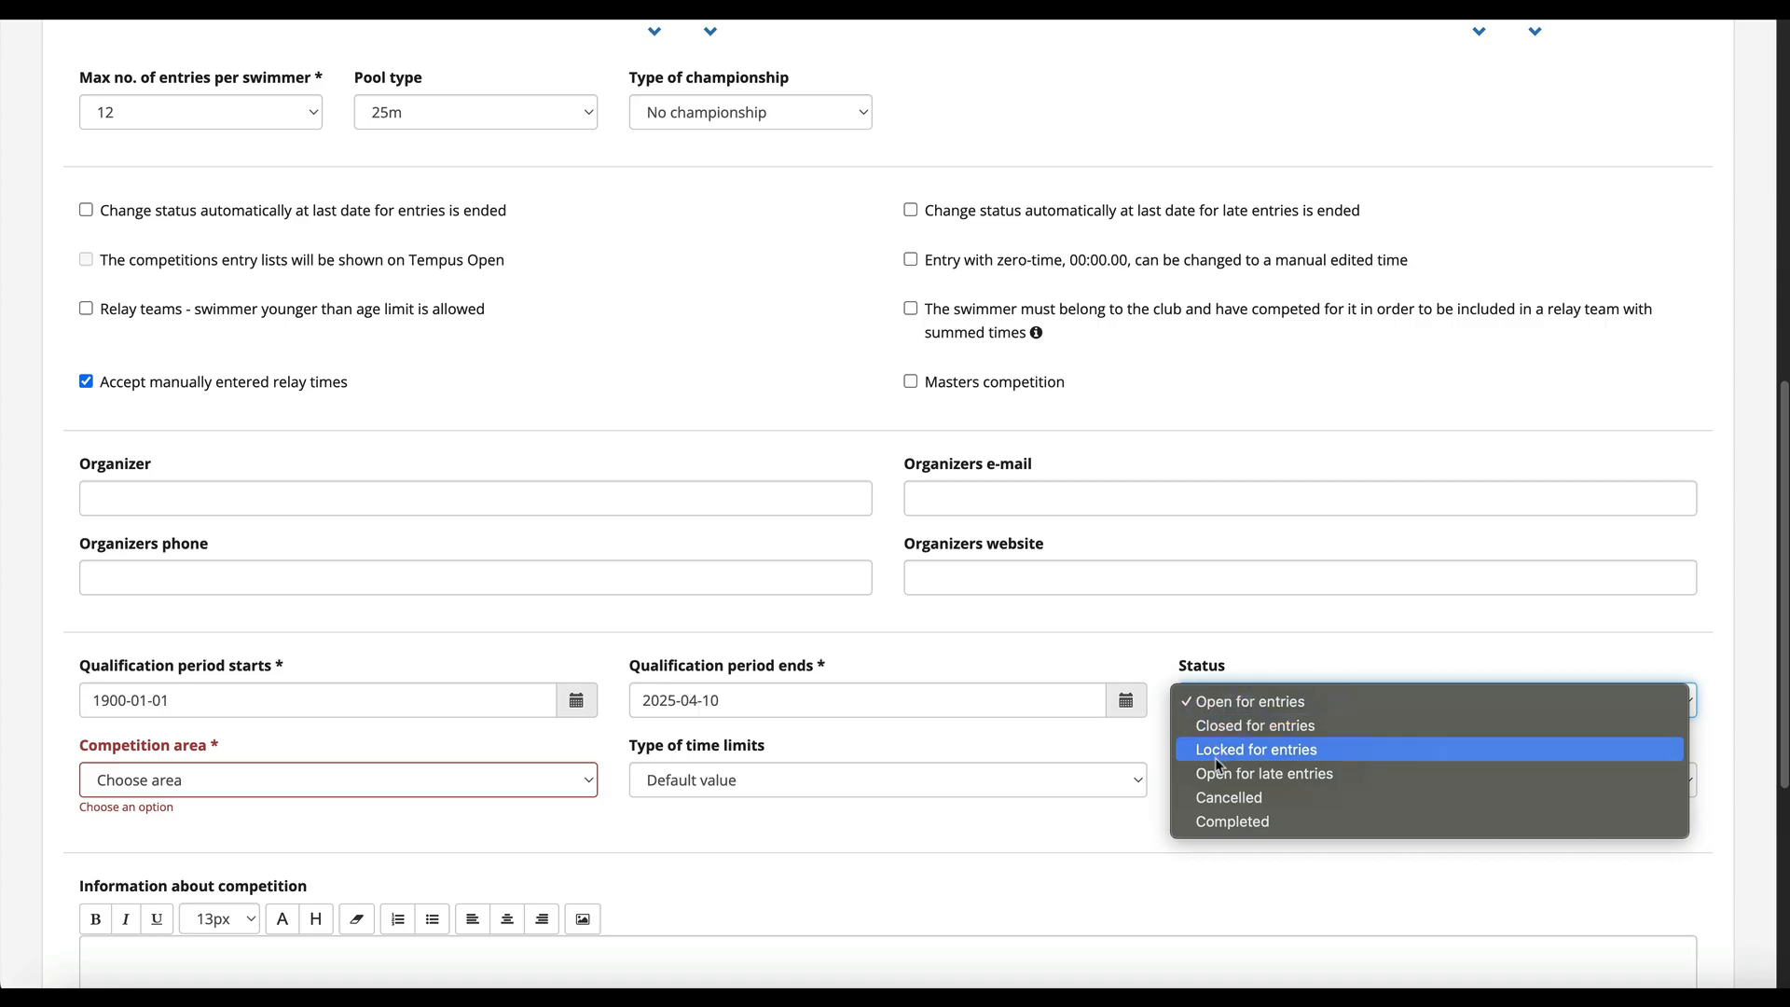
left_click(1162, 660)
scroll(1159, 671, "up", 1)
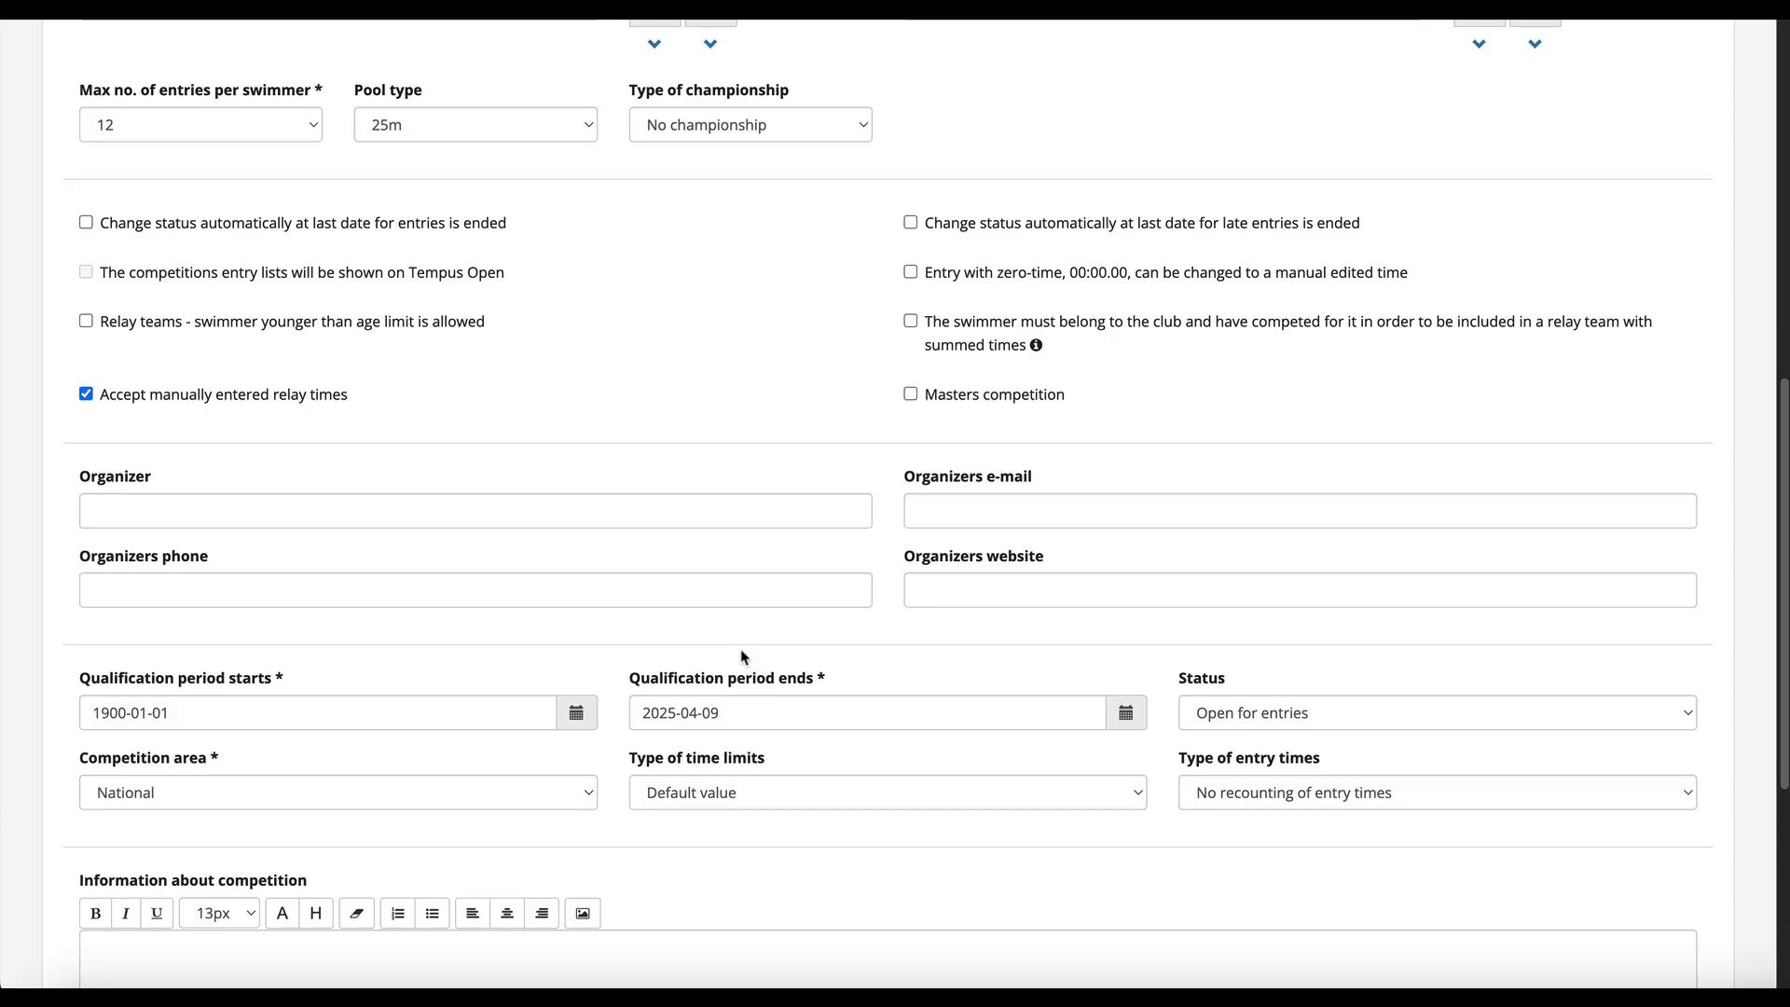
- Set the qualification period start date to 2025-01-01
double_click(107, 714)
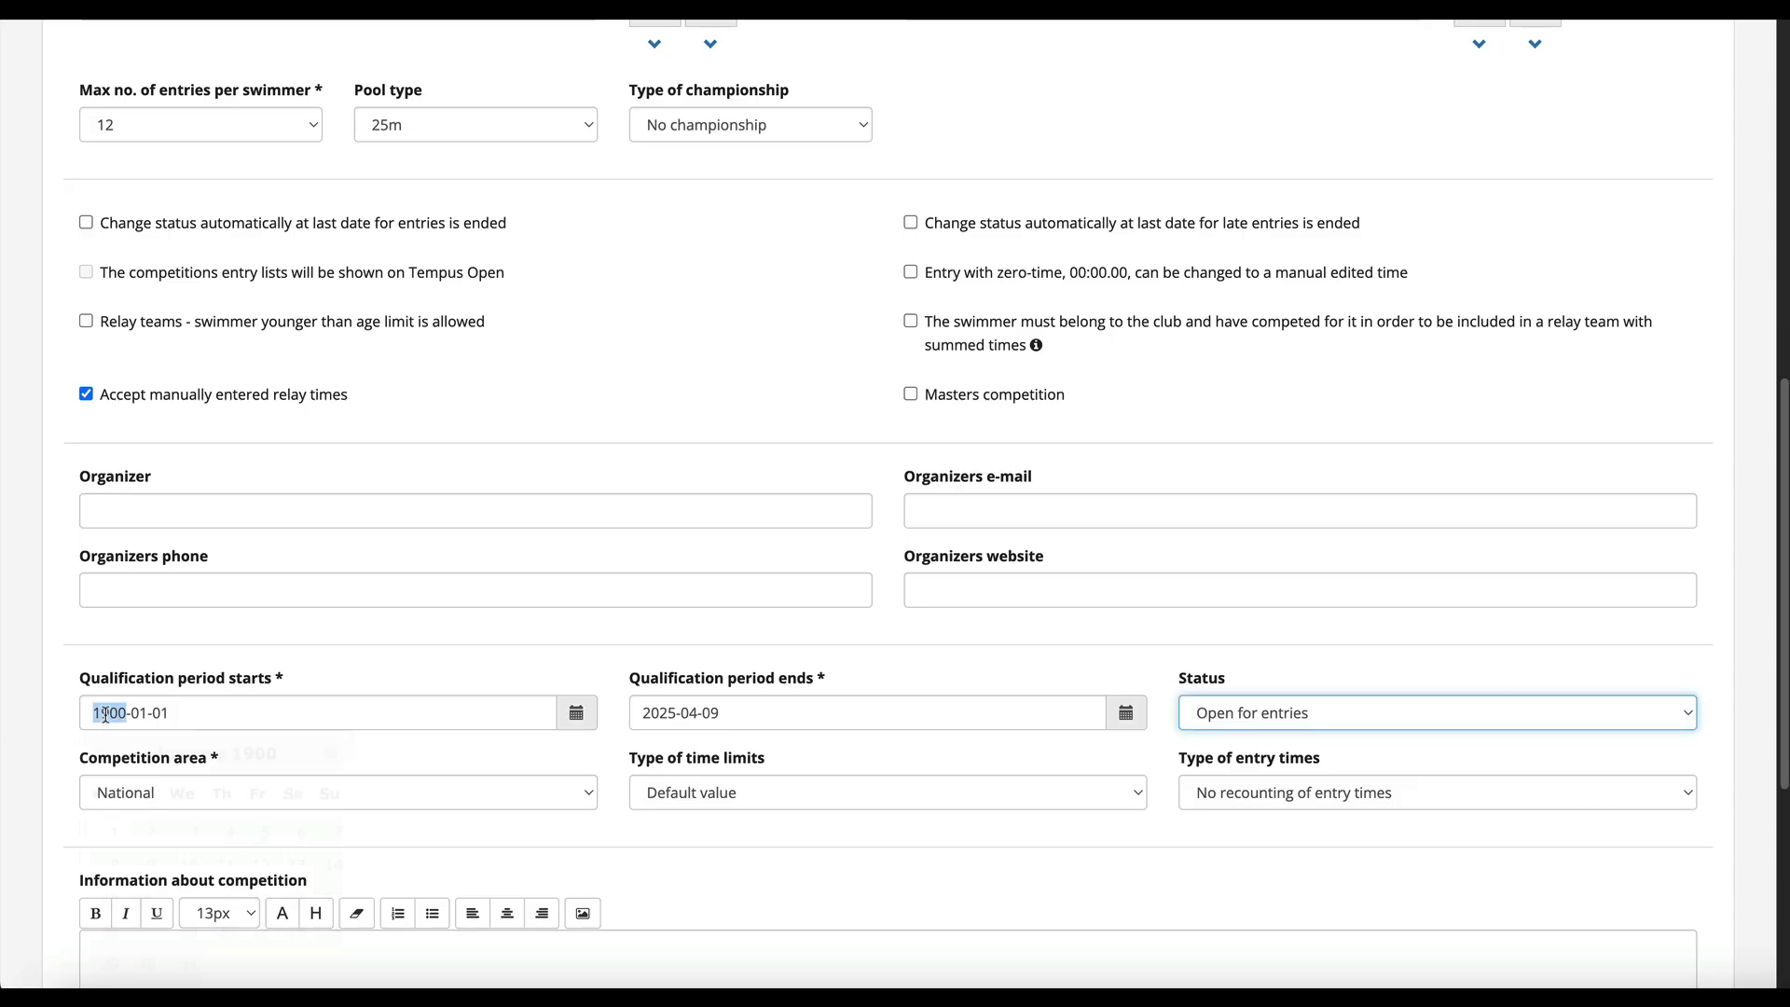
type("2025")
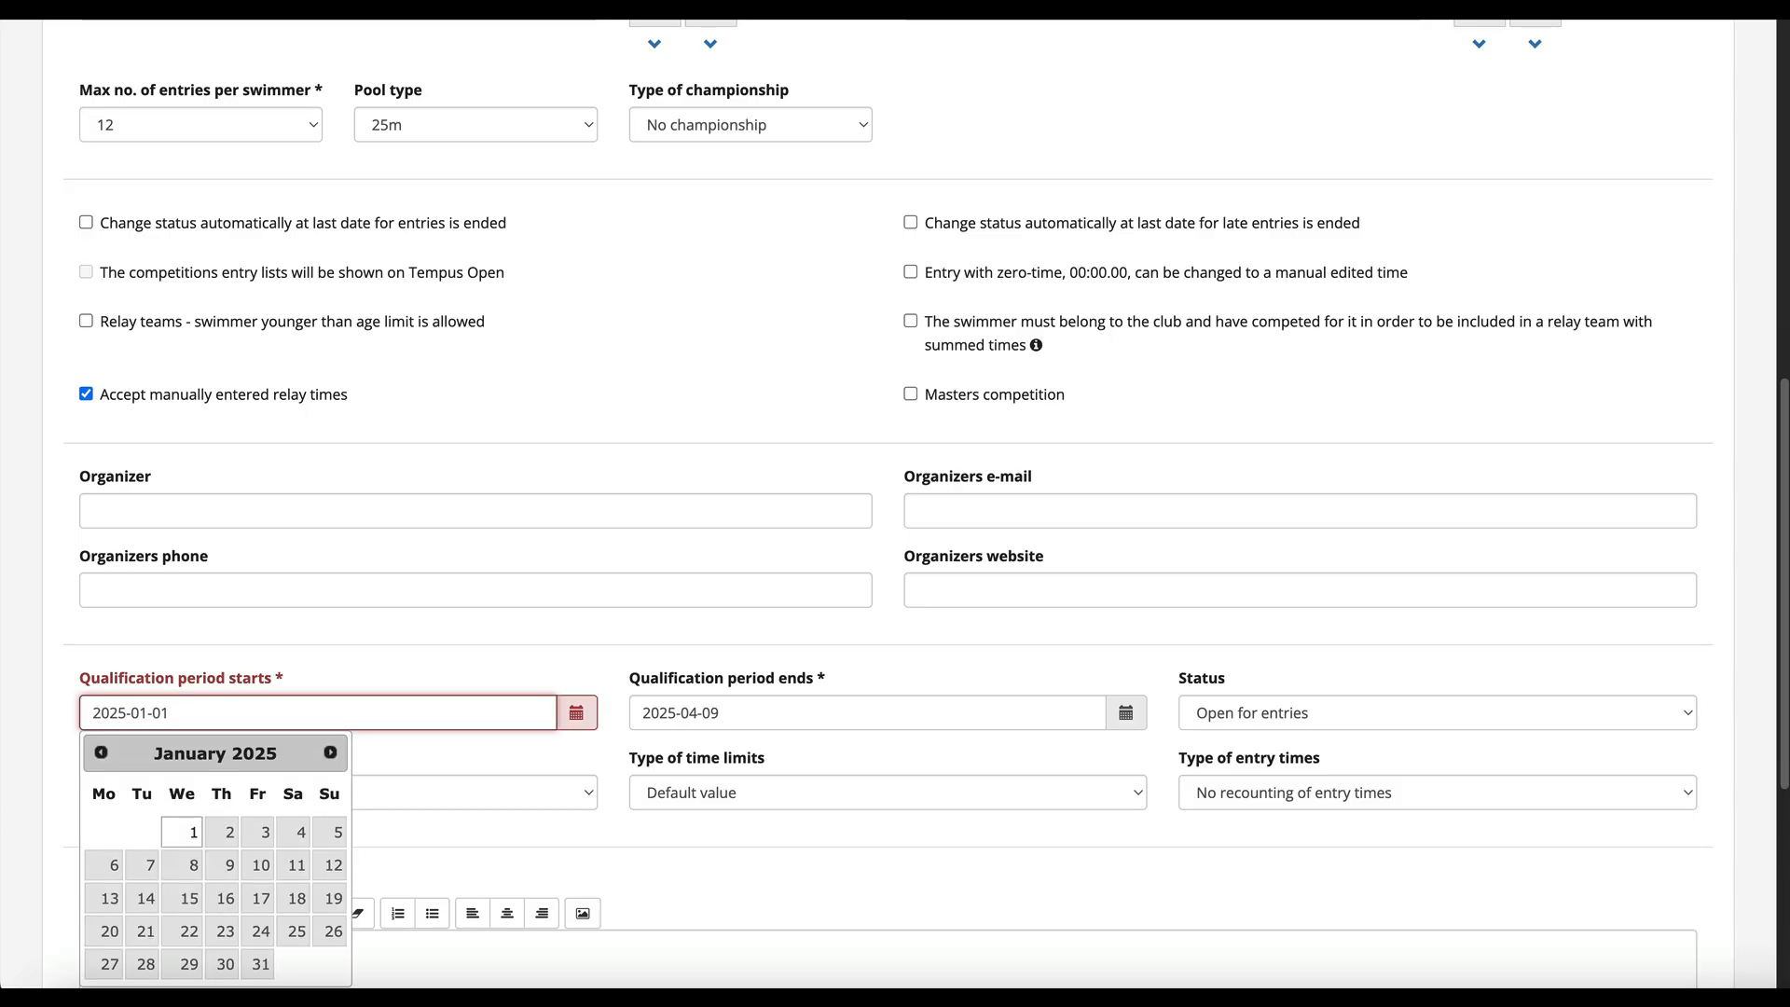
left_click(187, 836)
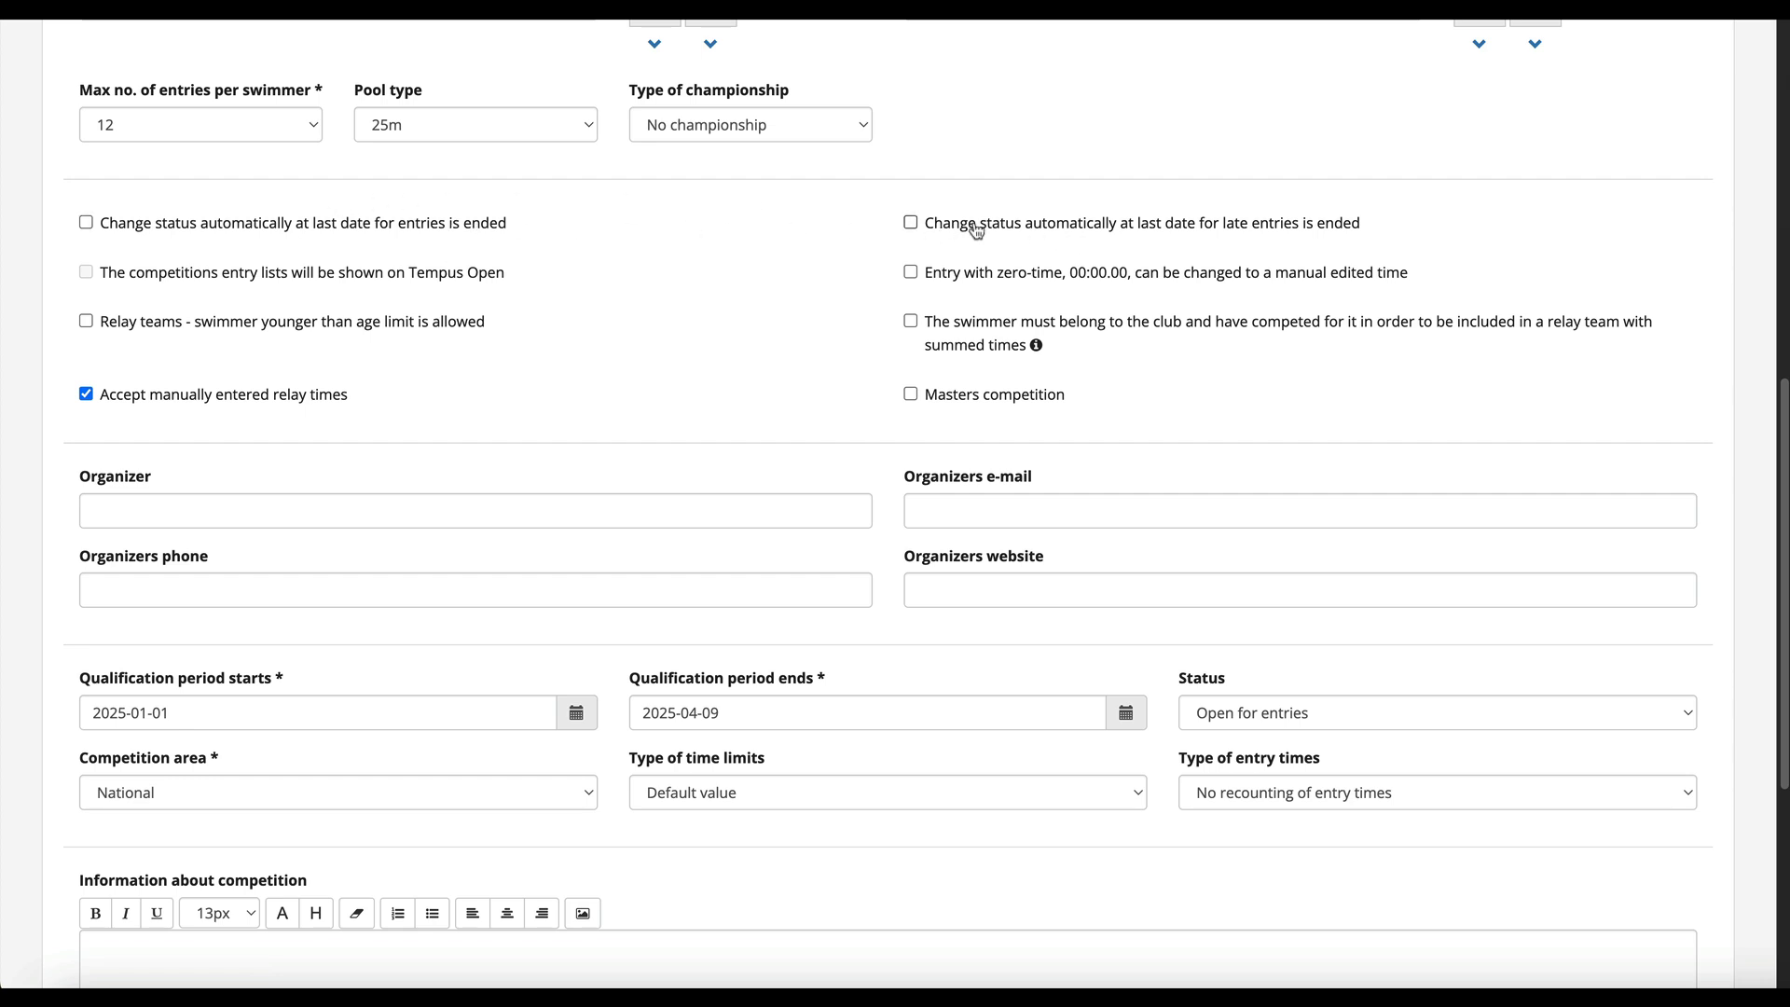
- Review the options for status, competition area, type of time limits and type of entry times
left_click(1320, 716)
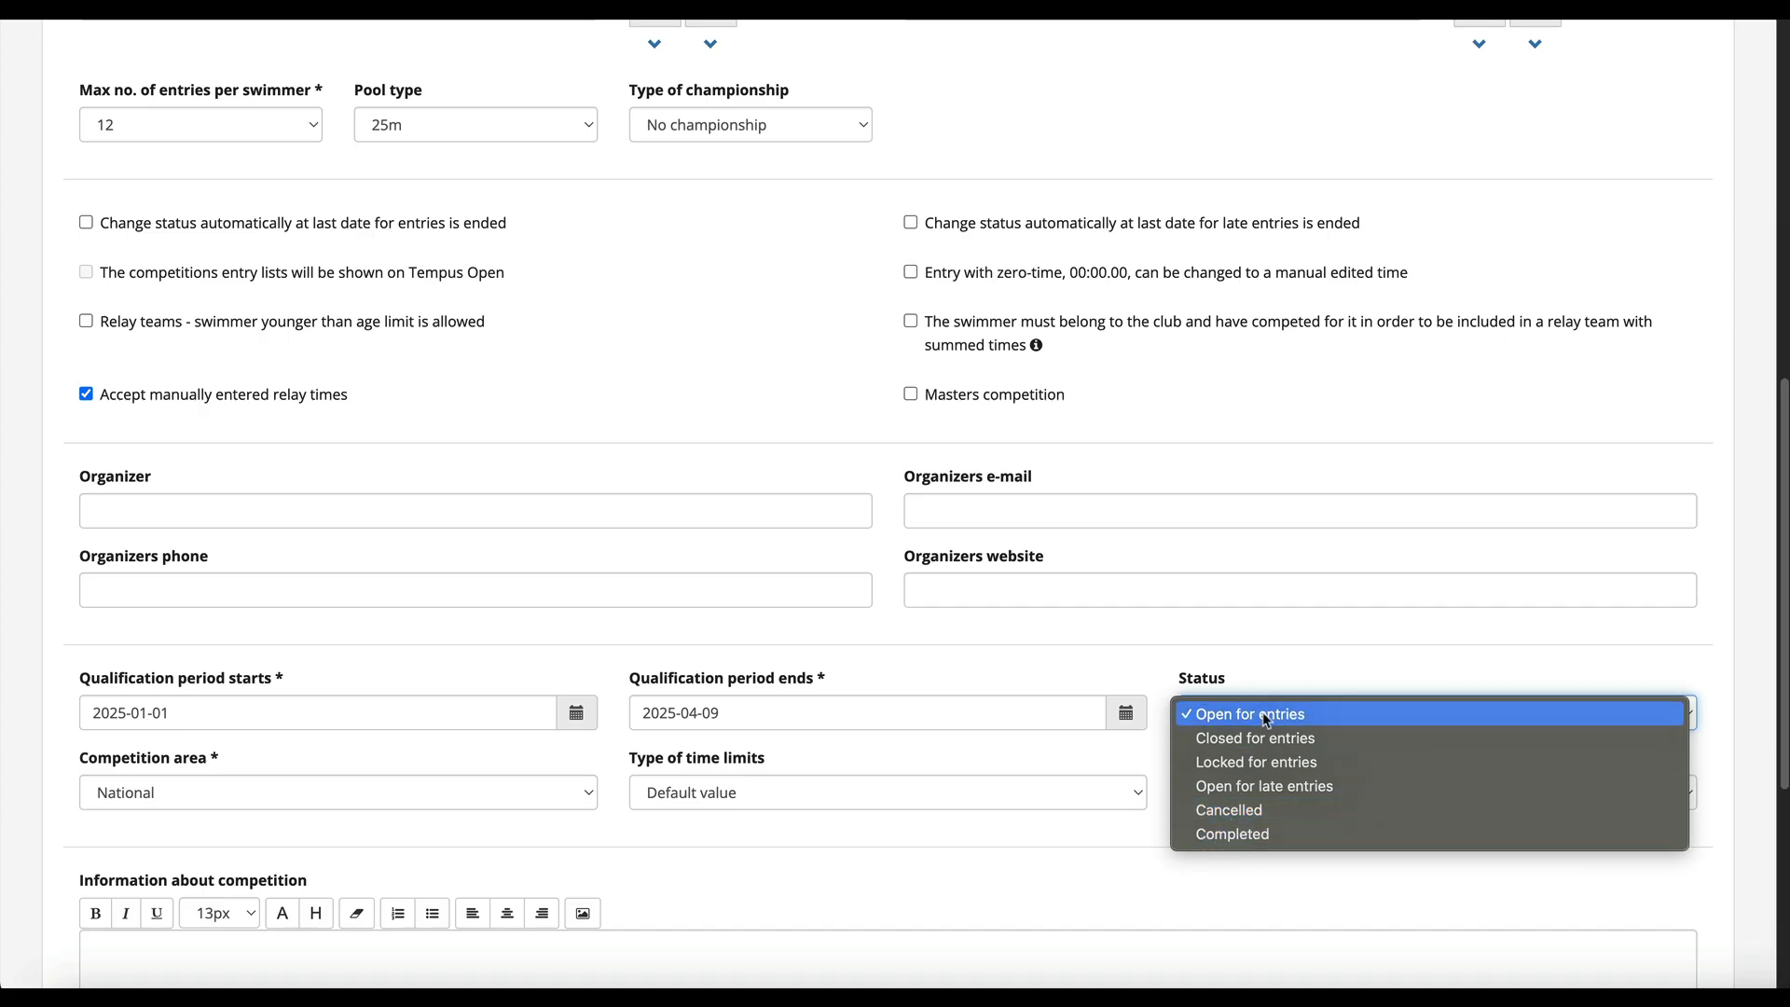
left_click(1264, 669)
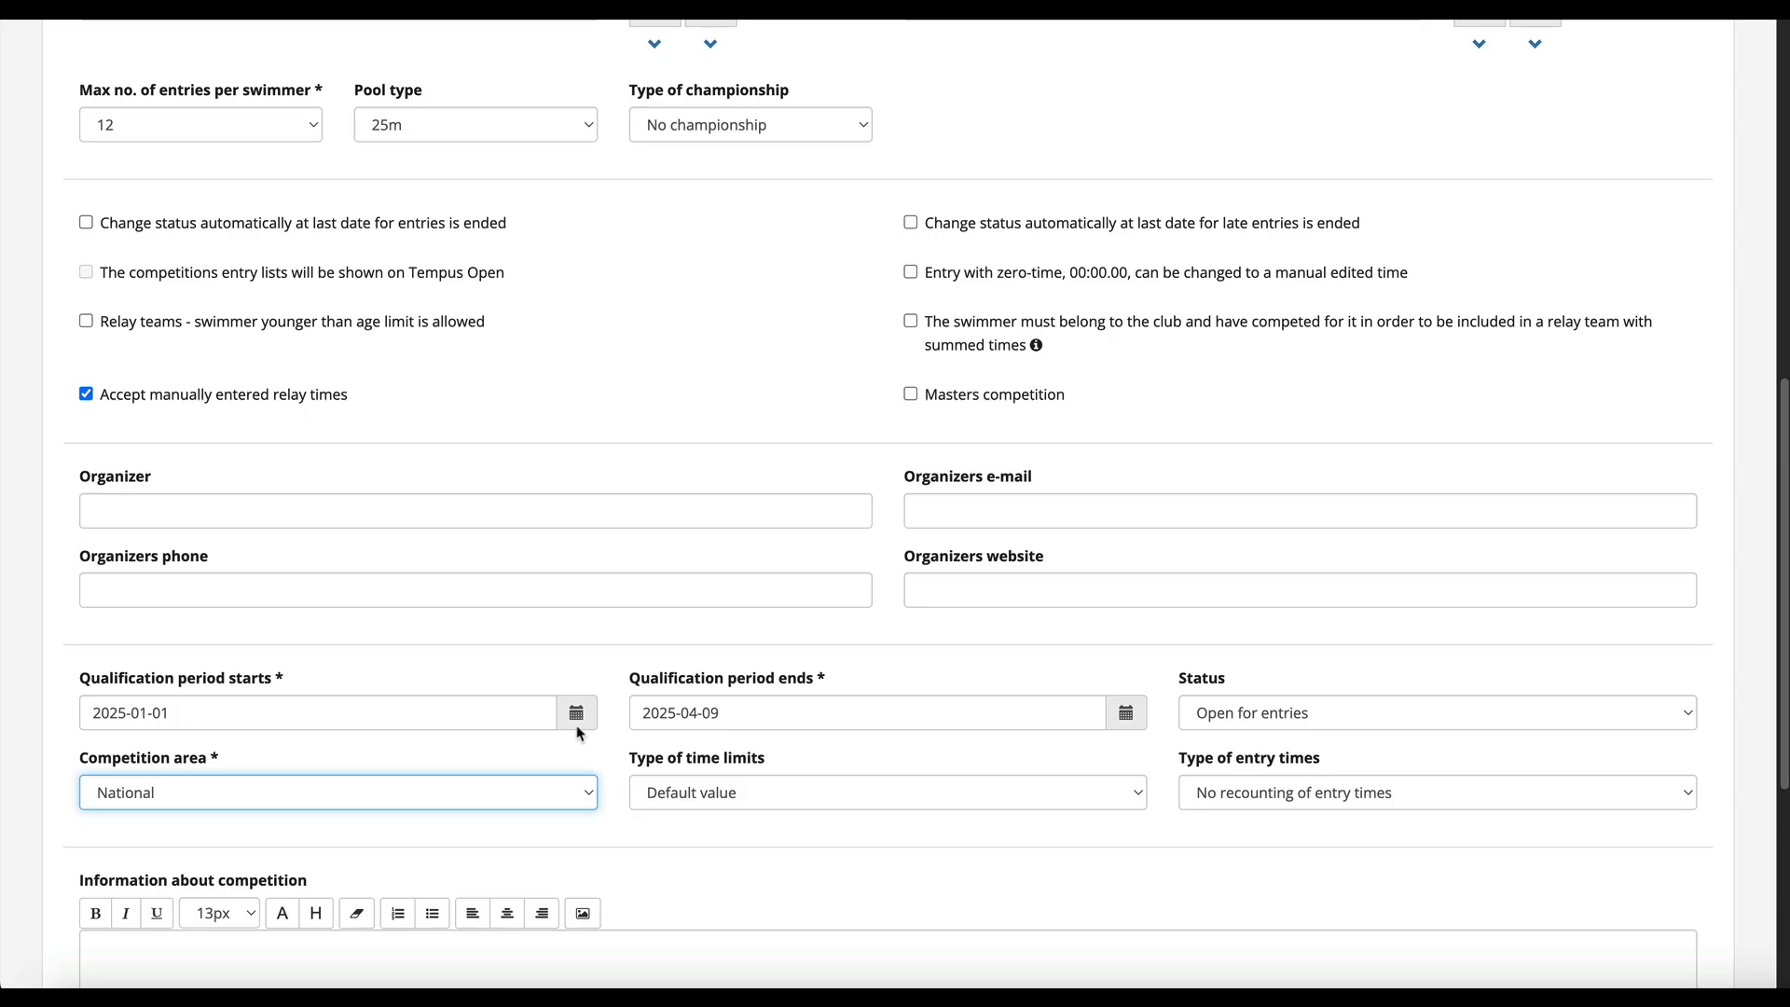
left_click(178, 794)
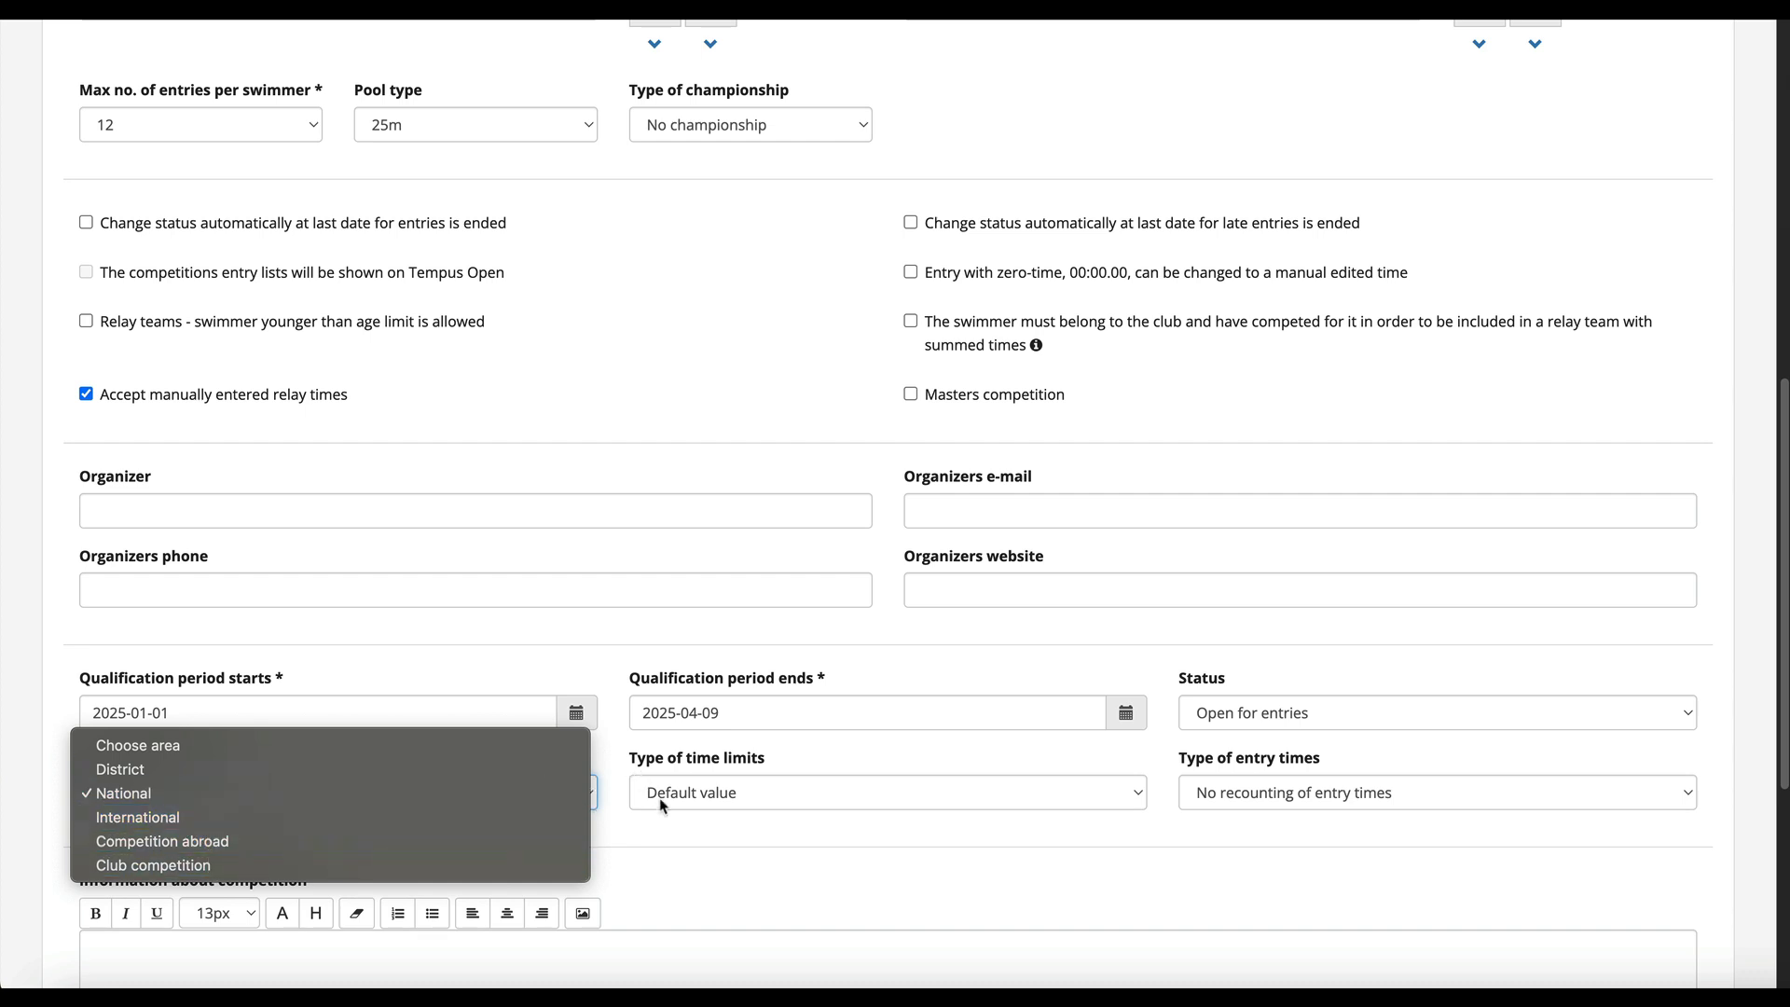
left_click(692, 827)
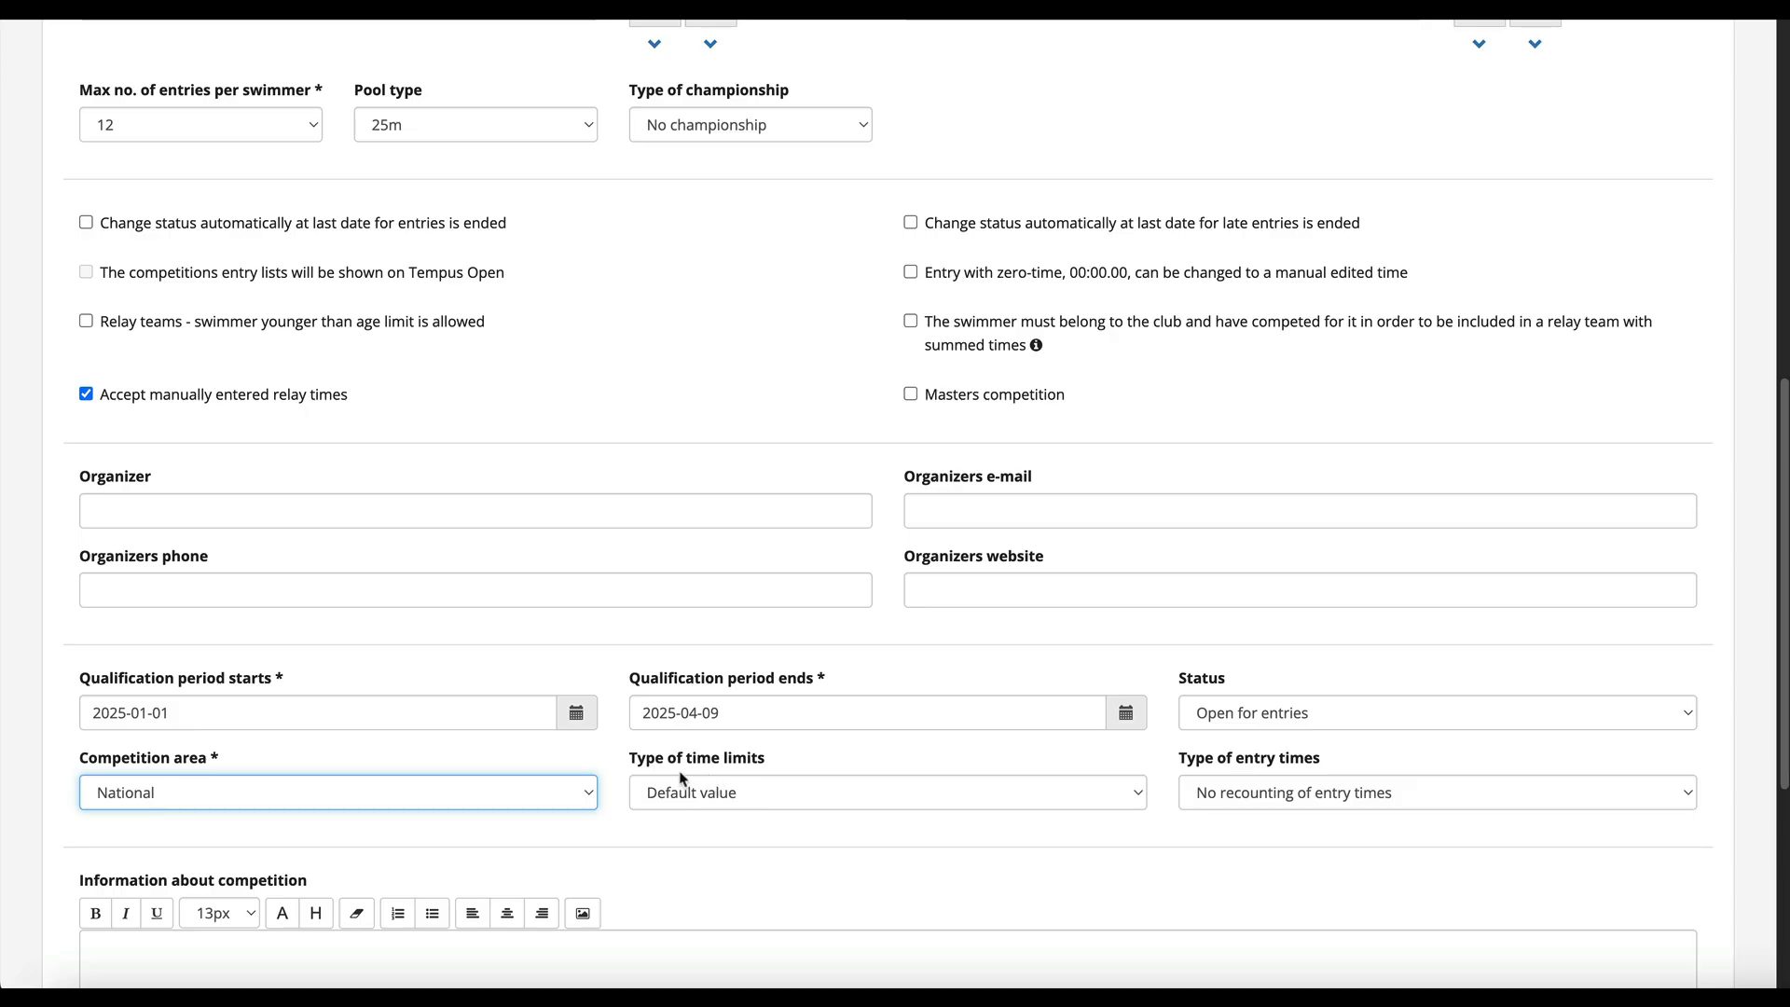
left_click(738, 795)
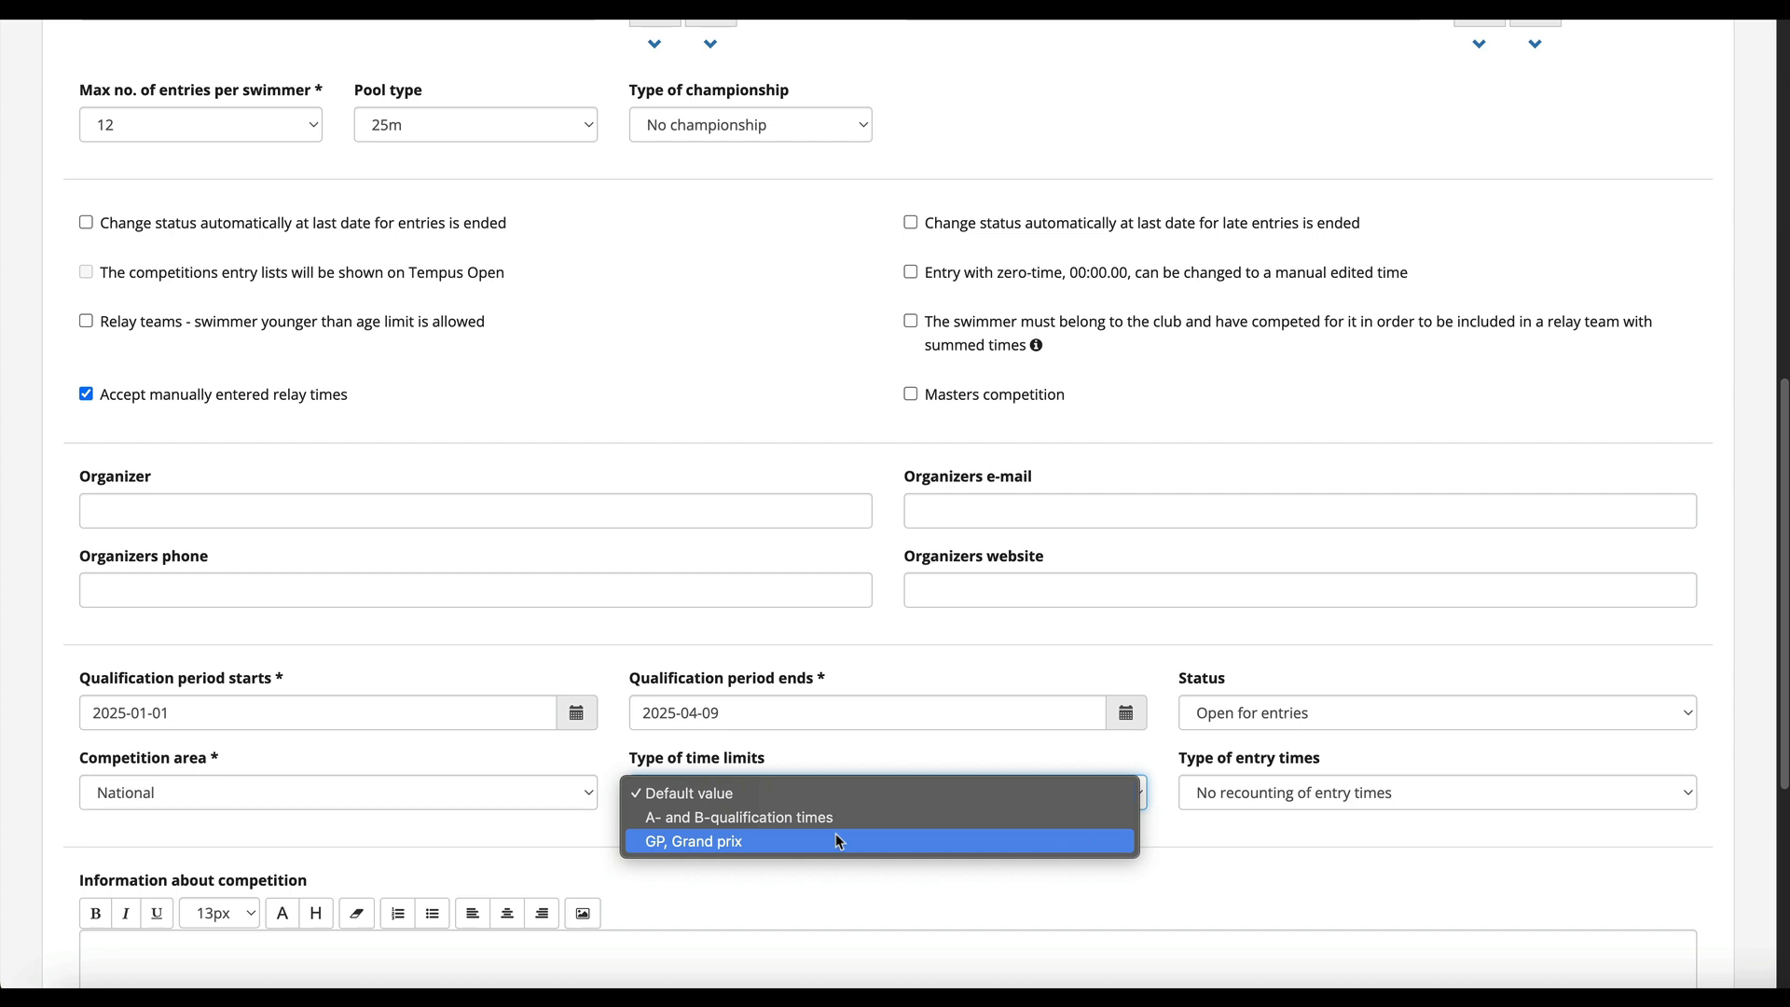
left_click(839, 874)
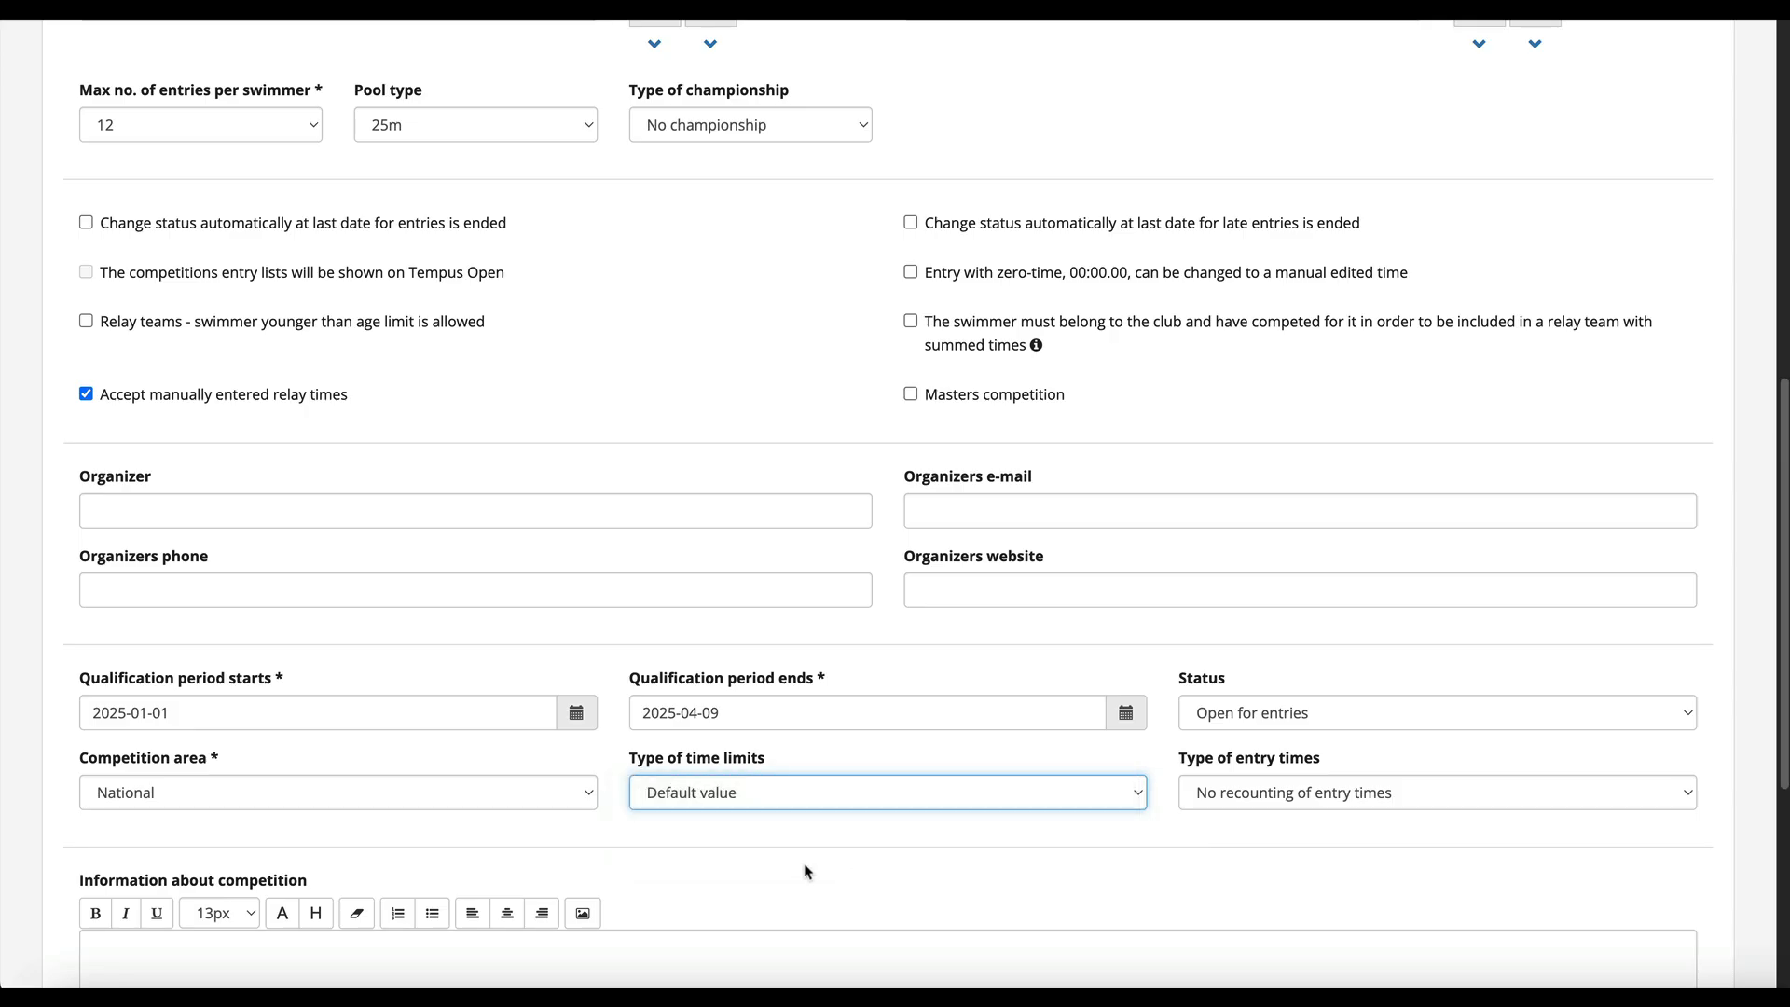
left_click(1224, 798)
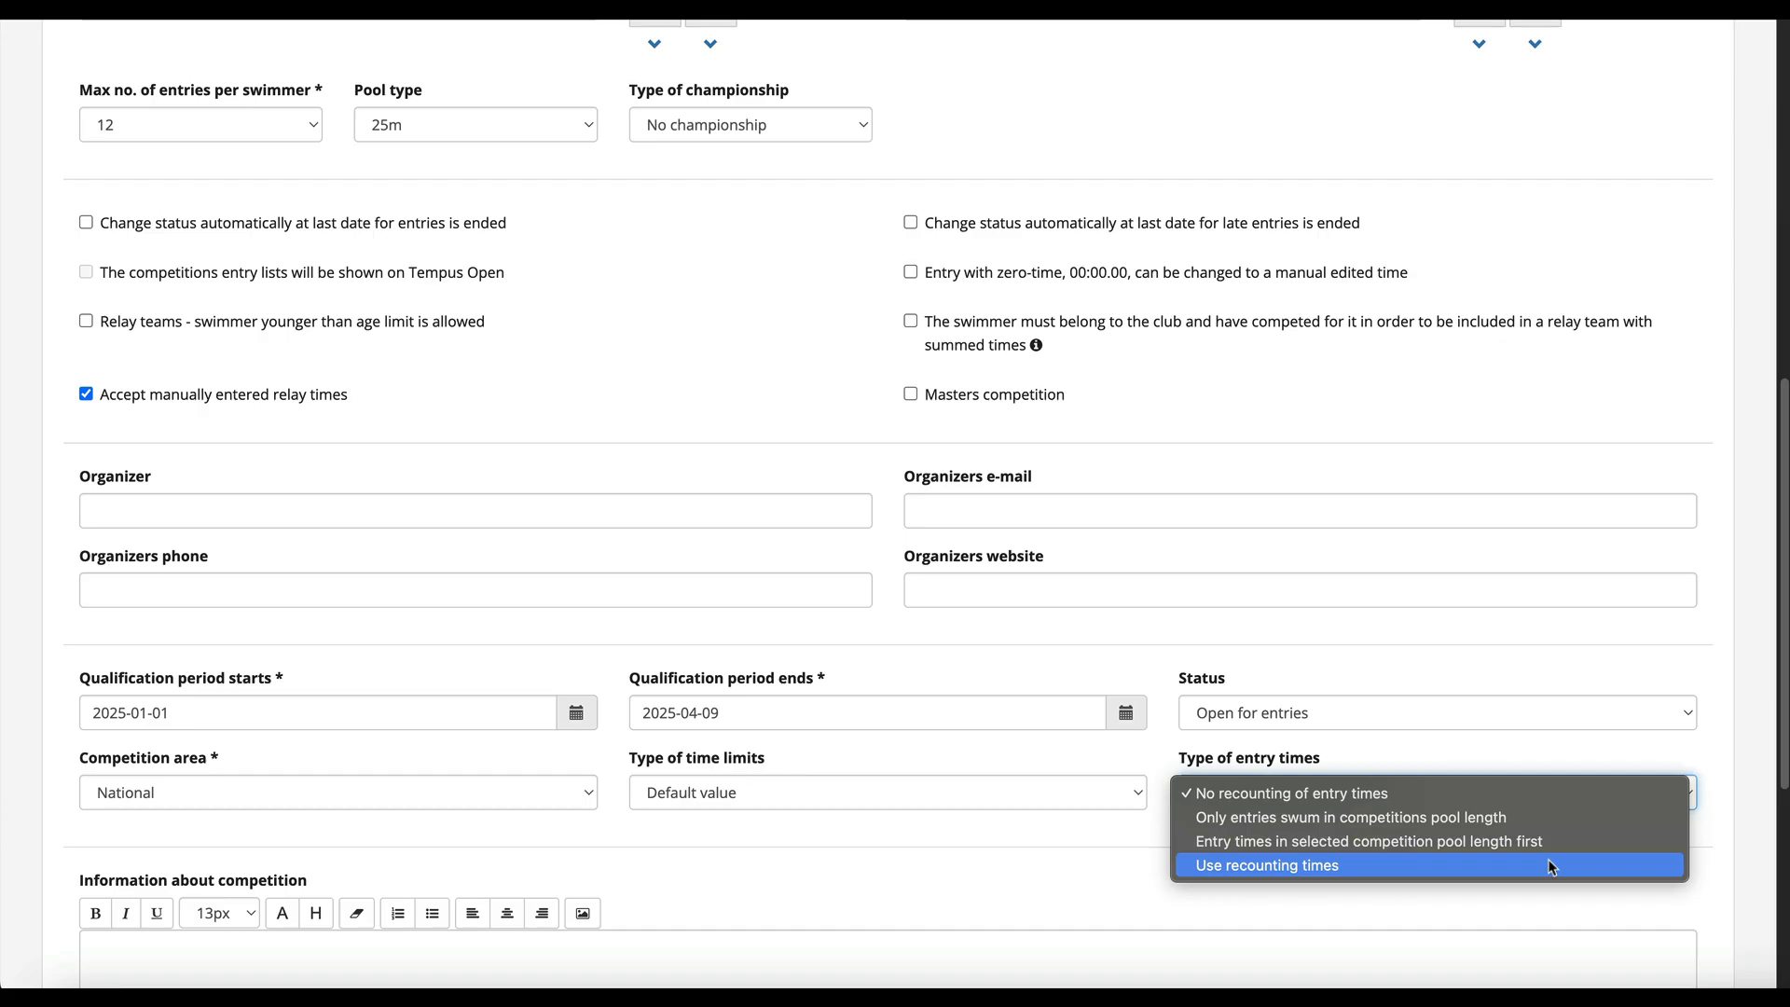
left_click(1539, 905)
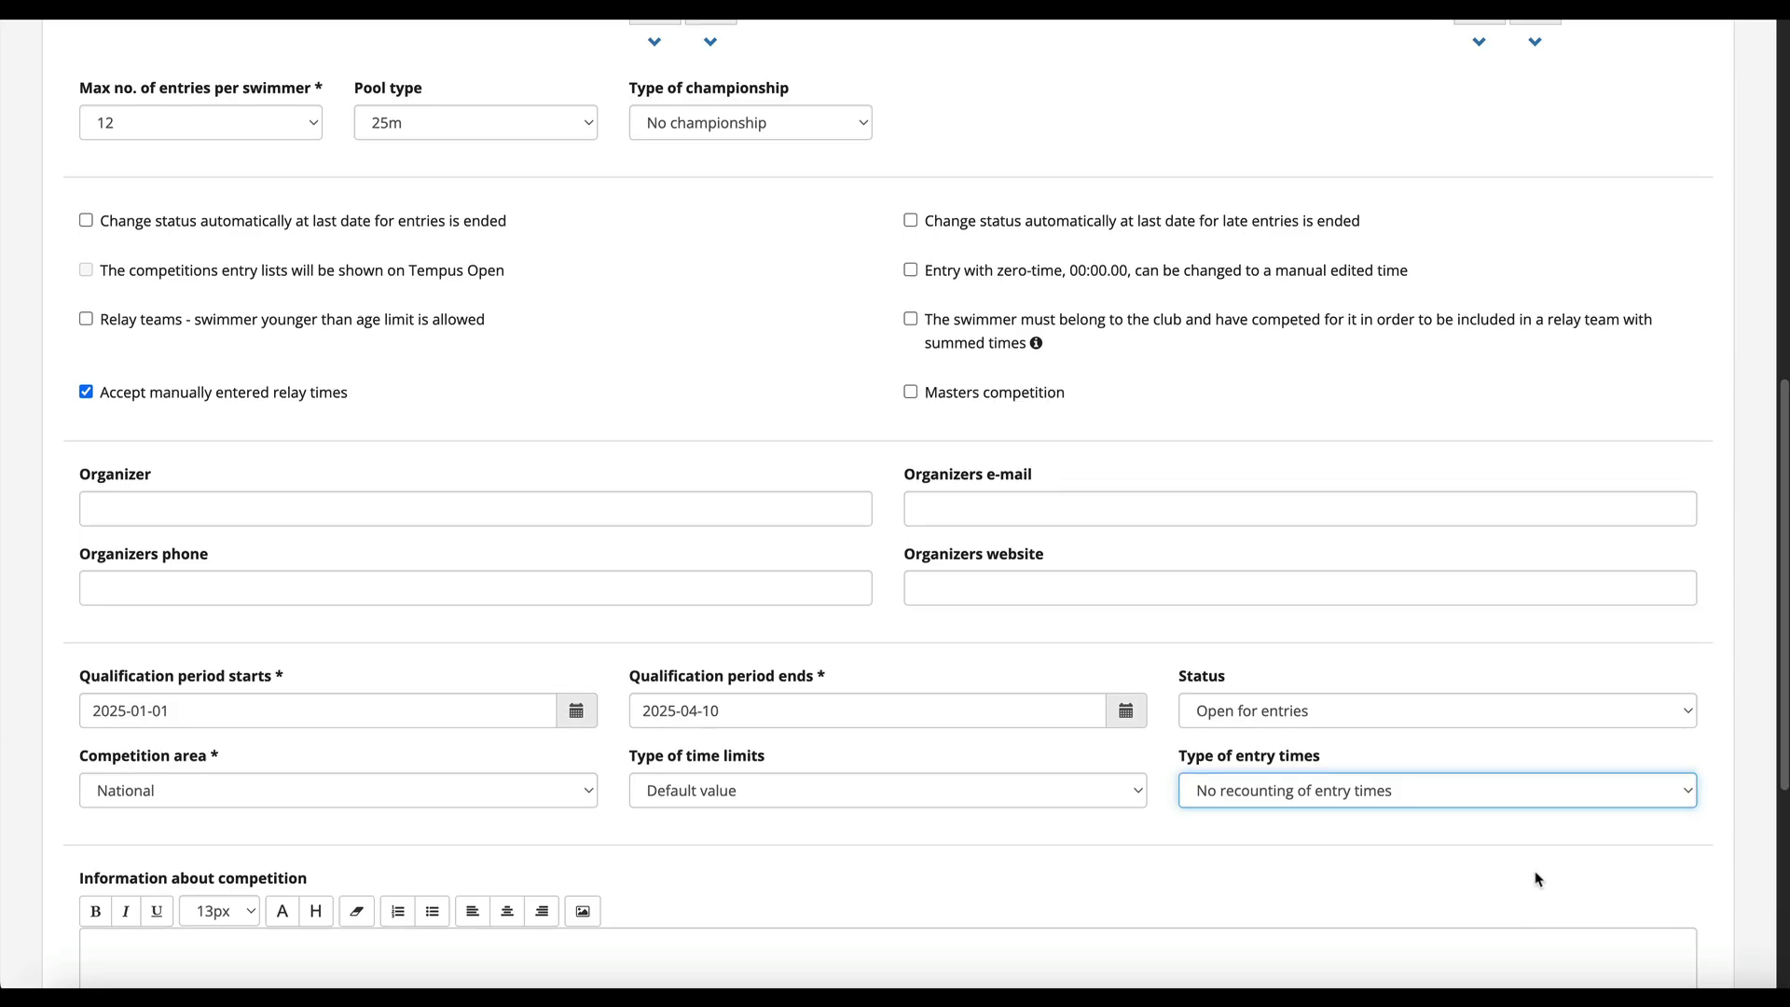
- Enter "Welcome! Looking forward to having you." as the information about the competition
scroll(809, 855, "down", 3)
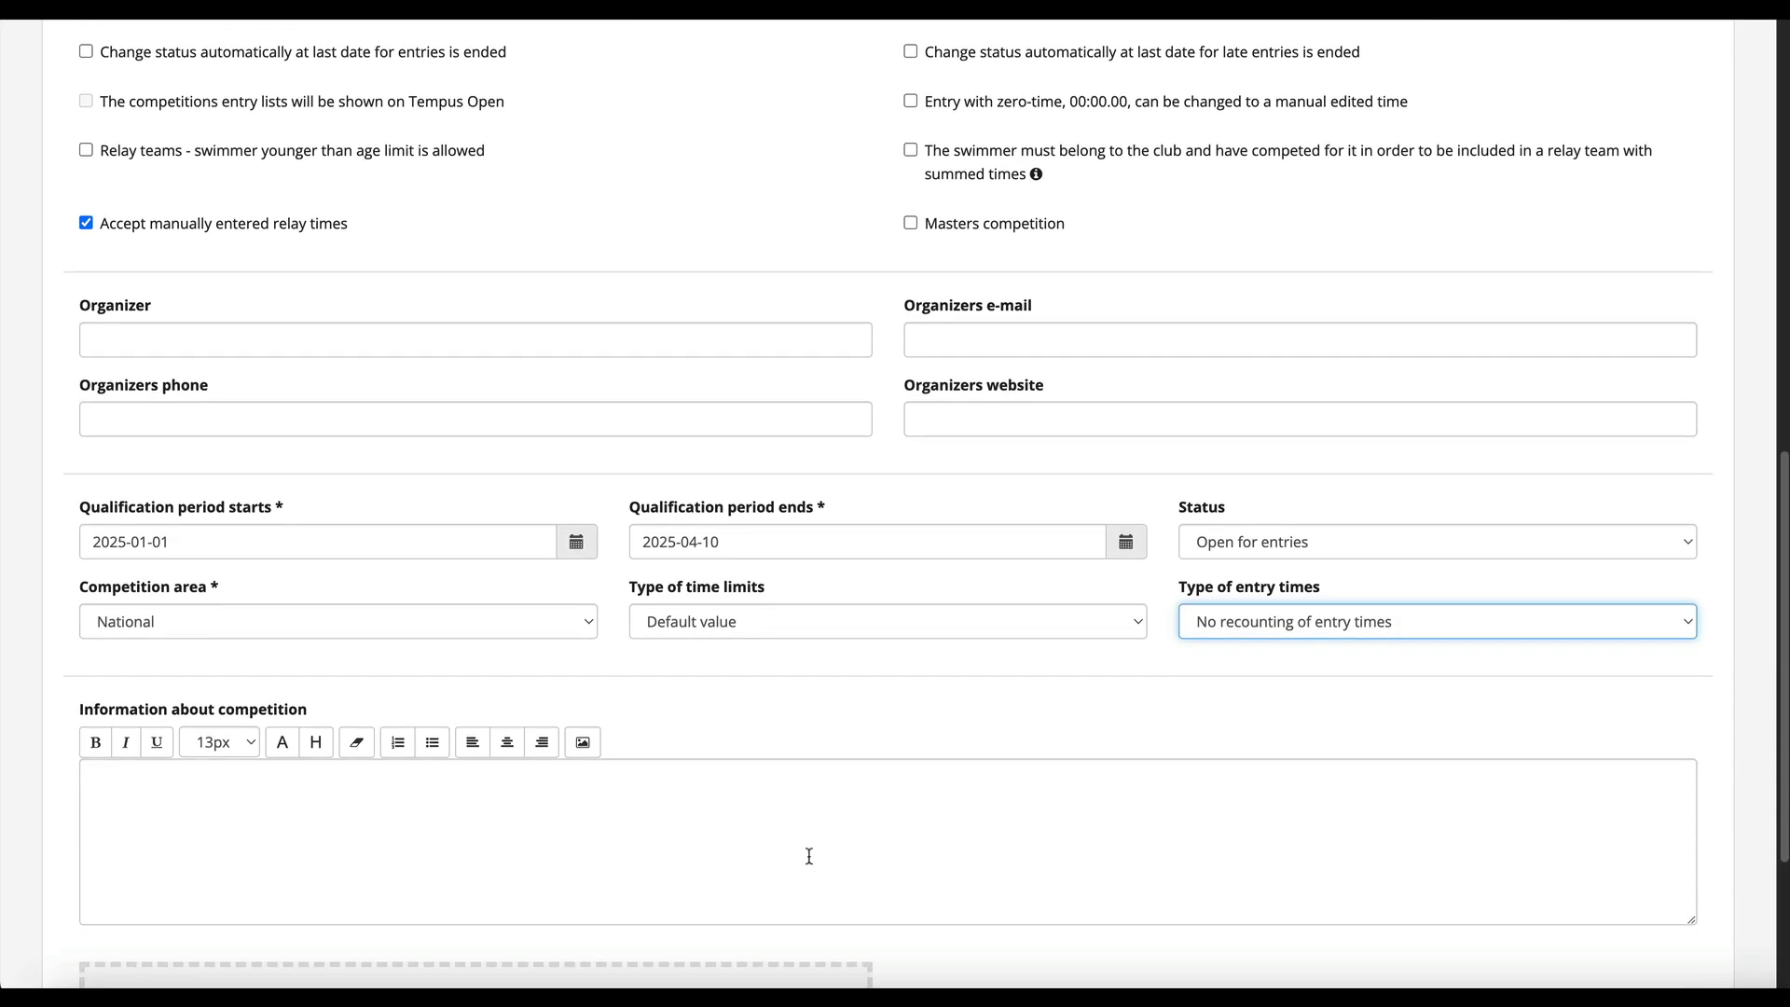
left_click(402, 809)
type("Welco")
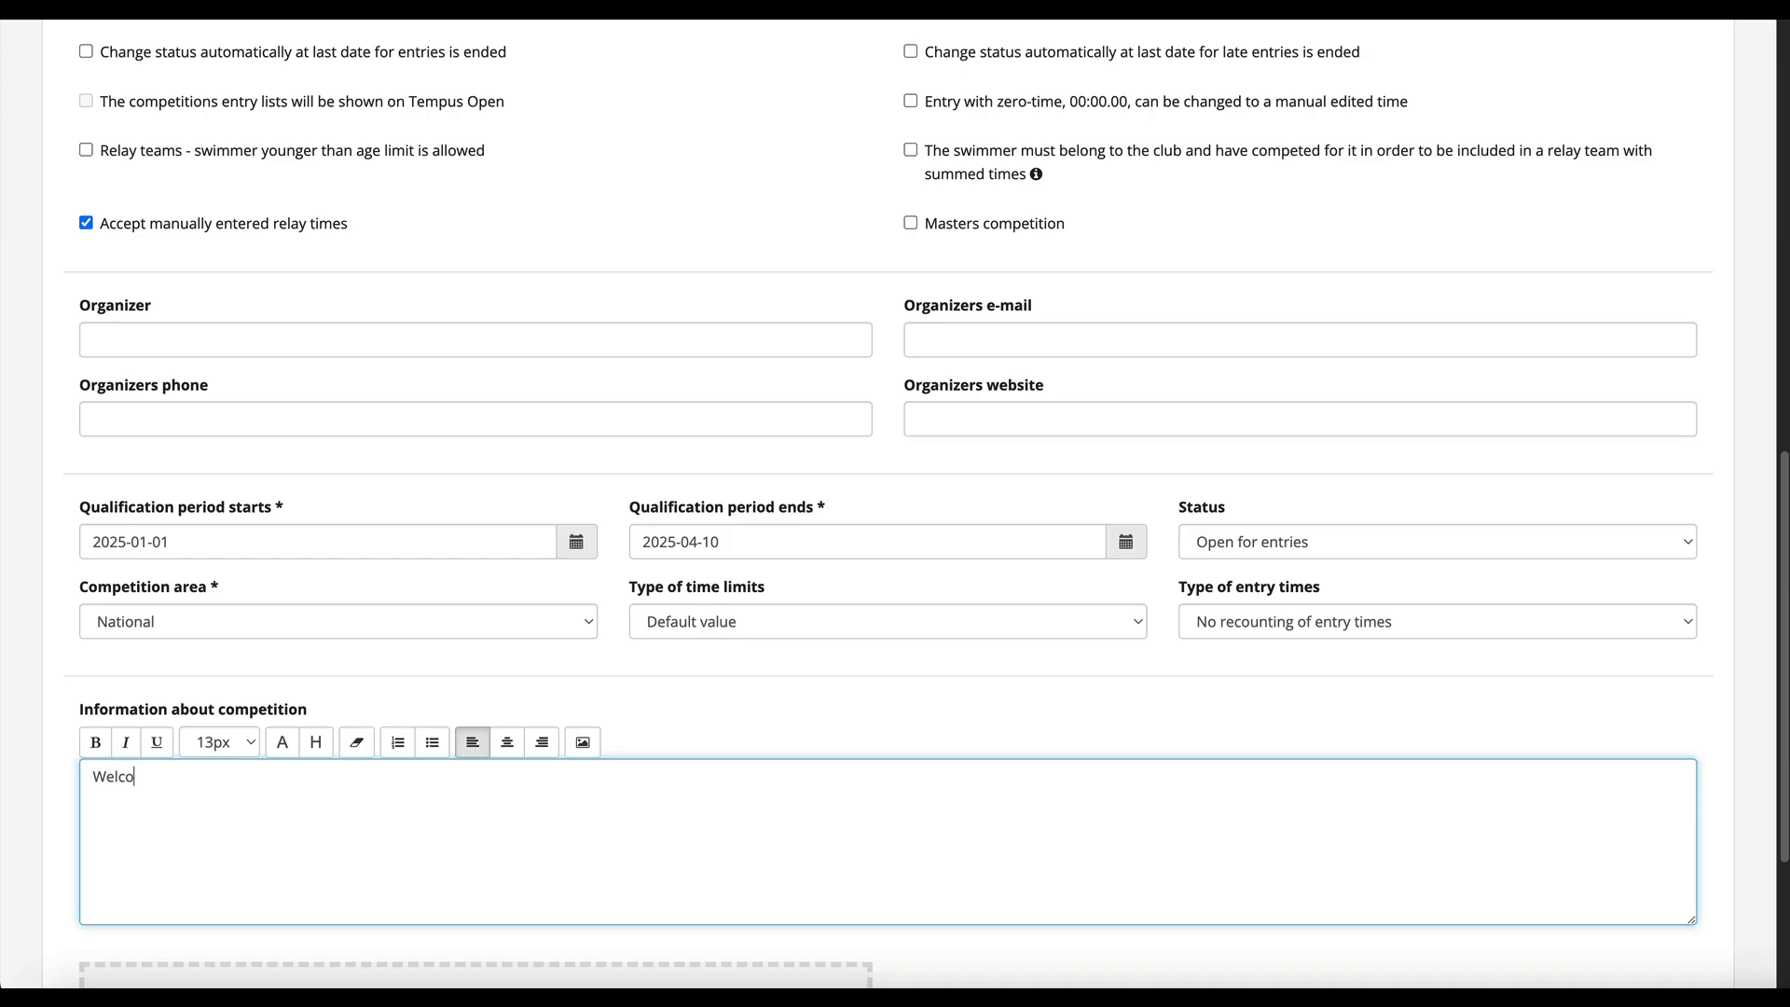
type("me! Looking forward to havi")
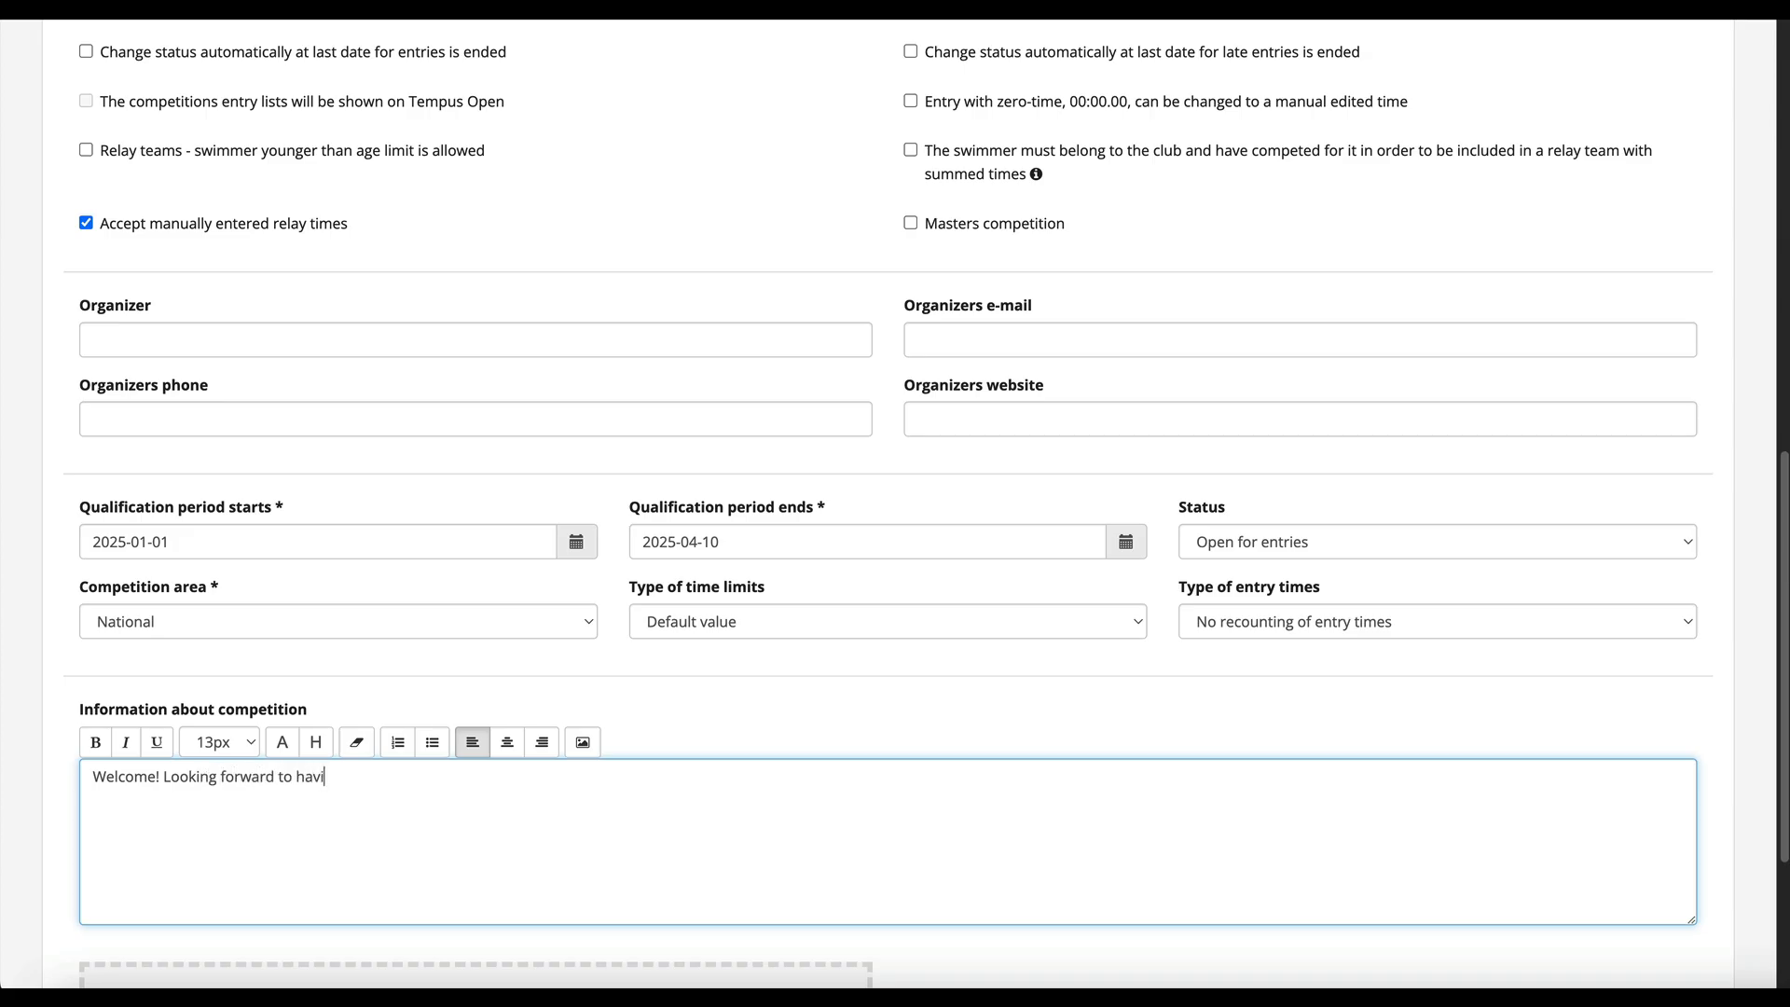
type("ng you.")
- Attach Competition-Invitation.pdf as the competition information file
scroll(895, 503, "down", 4)
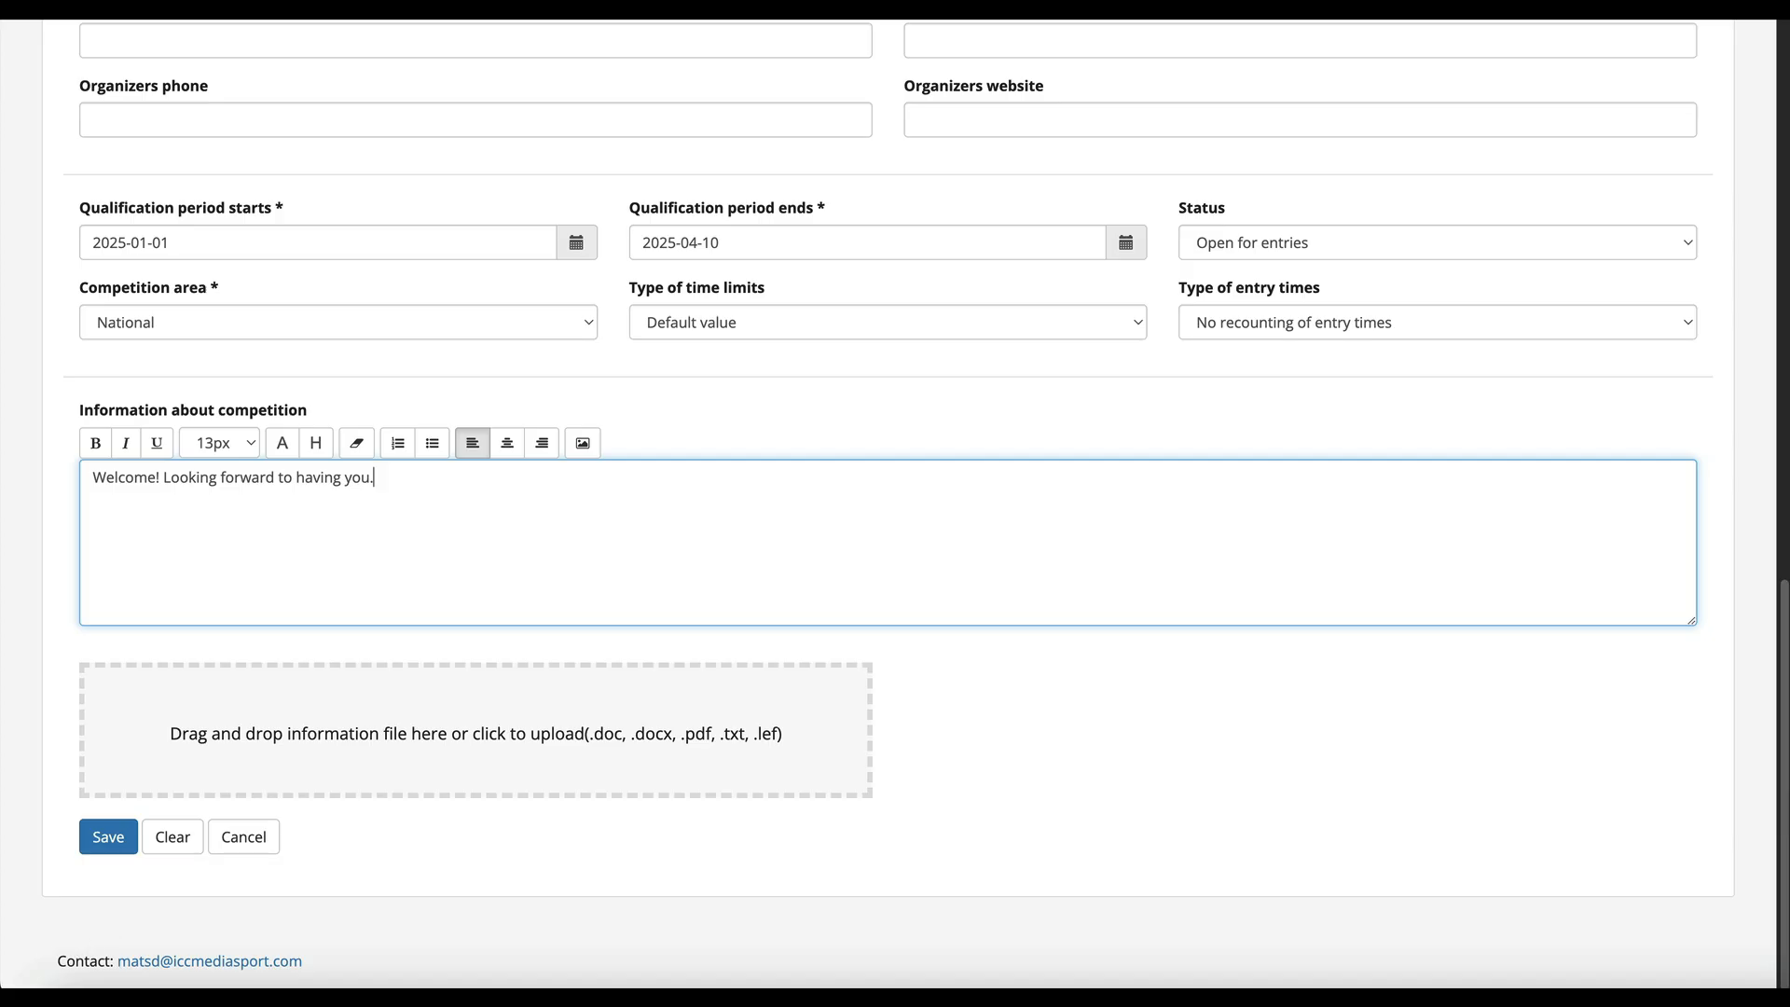
left_click_drag(74, 988, 224, 779)
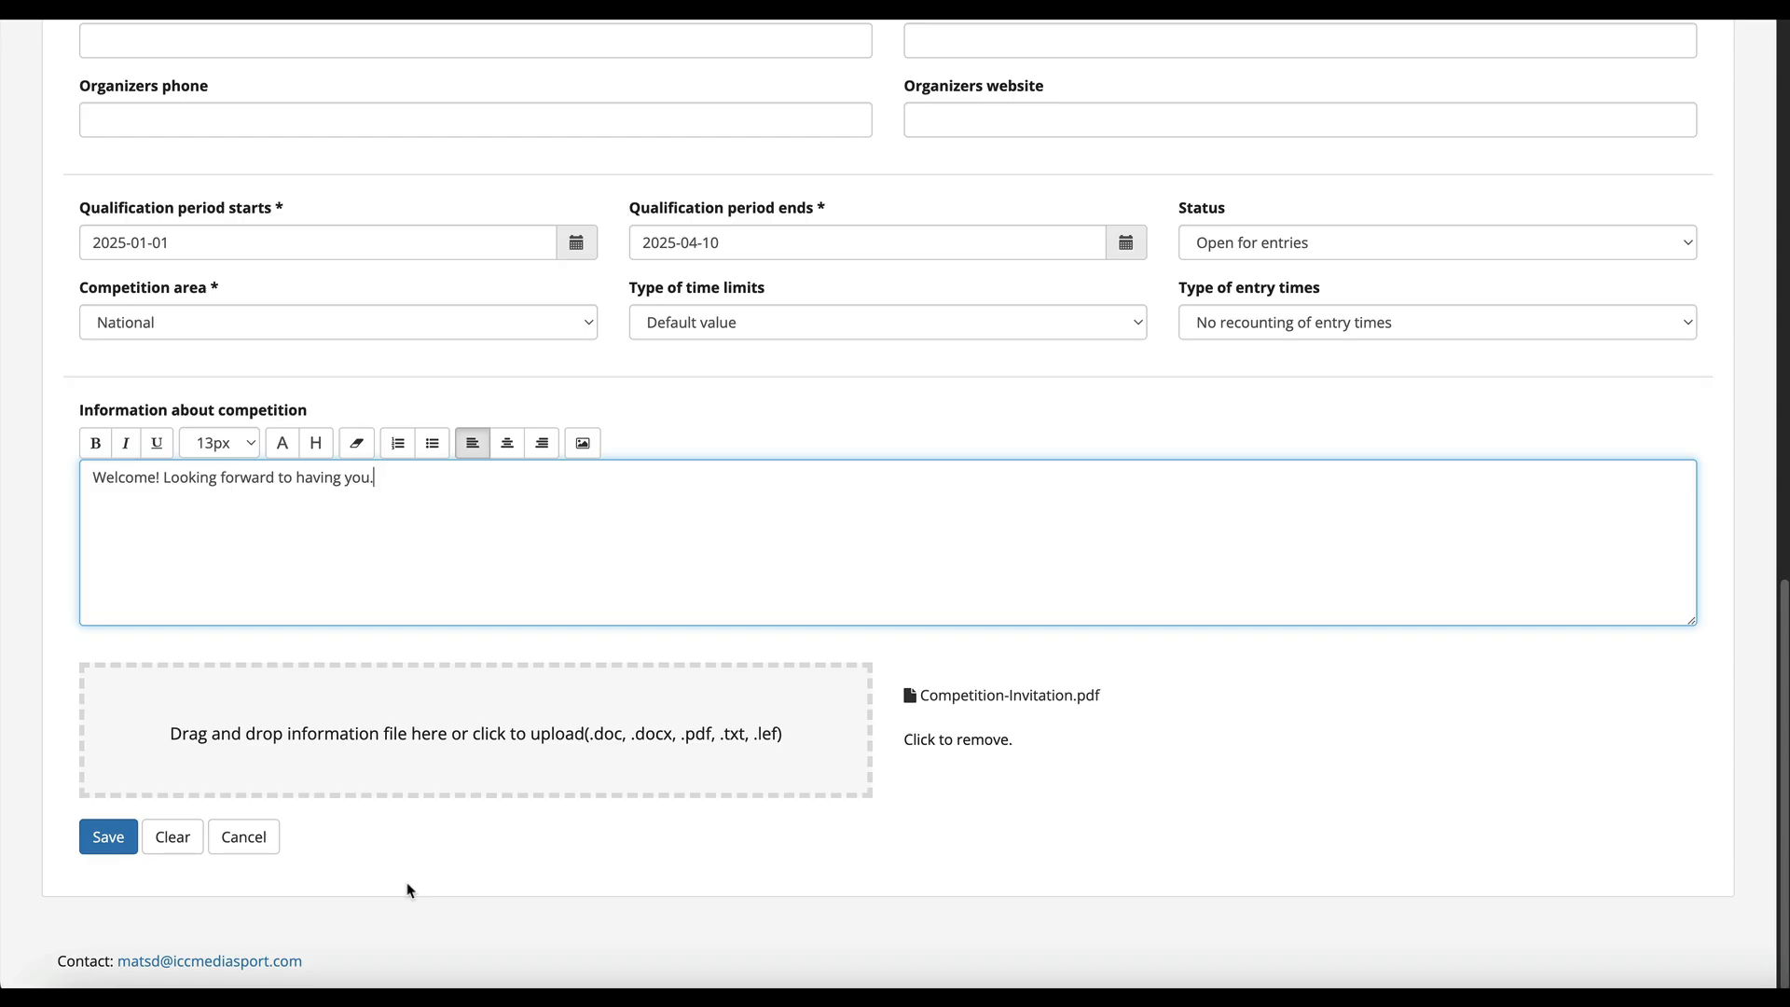
- Save the new competition, confirming to continue without an event file
left_click(108, 842)
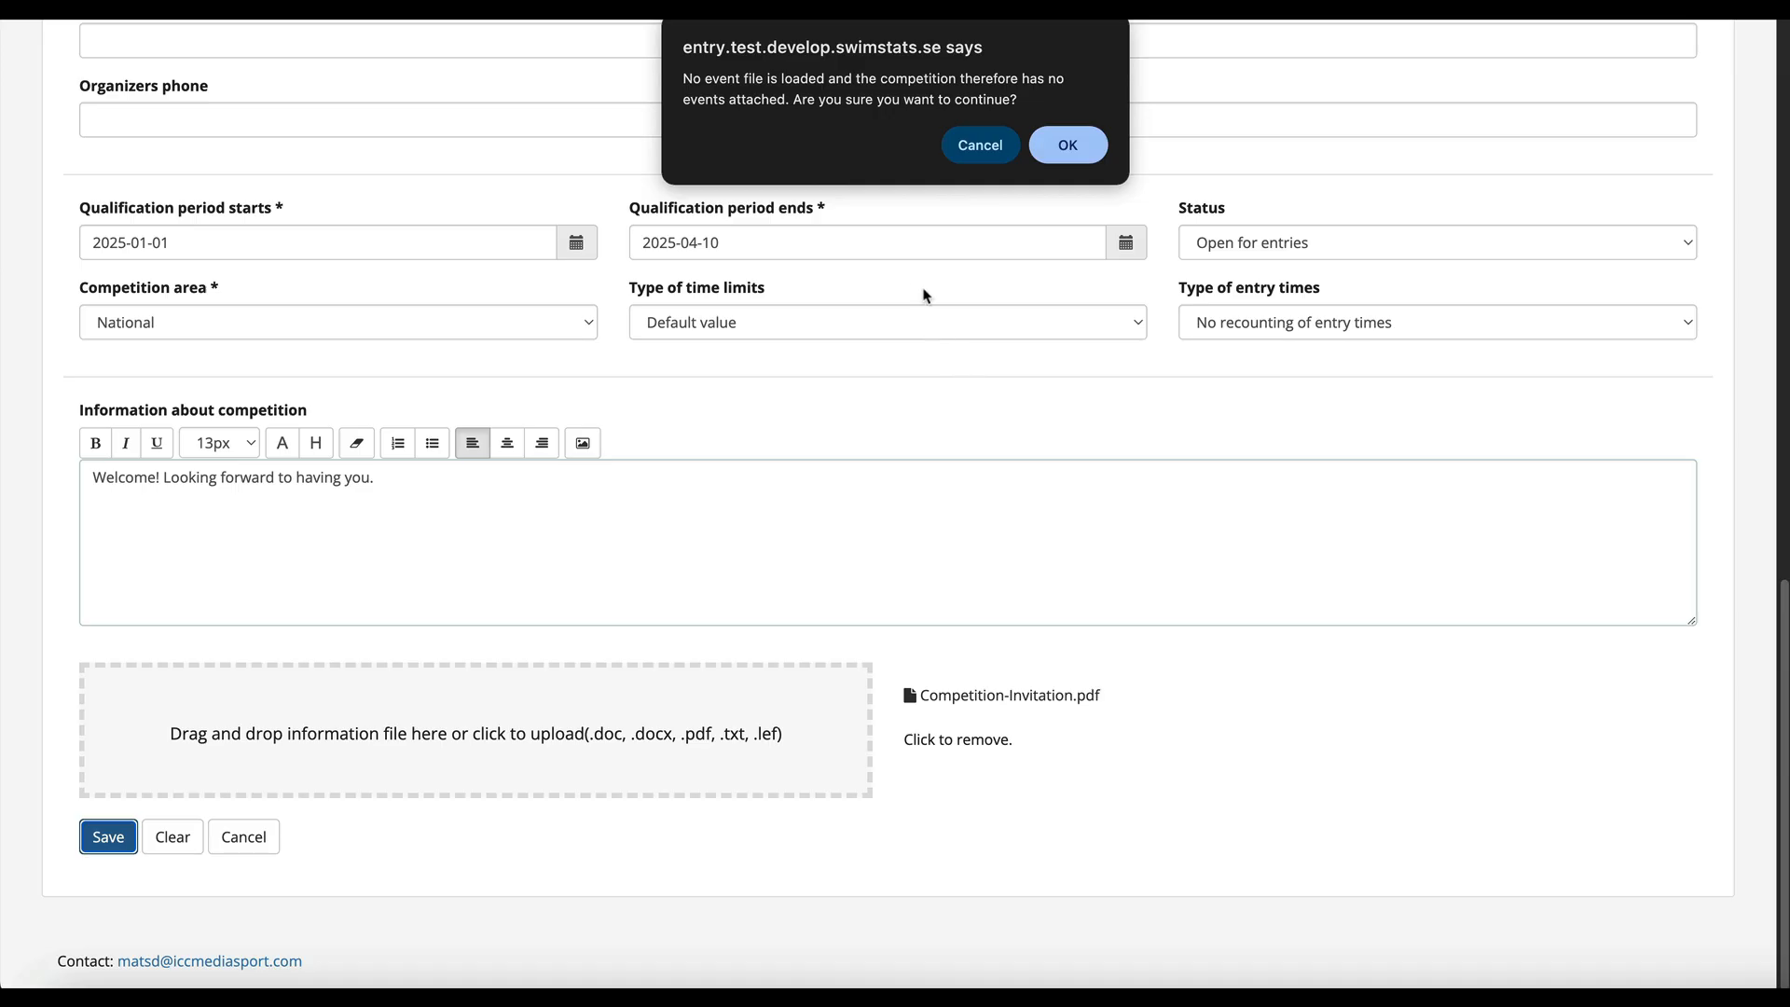
left_click(1062, 144)
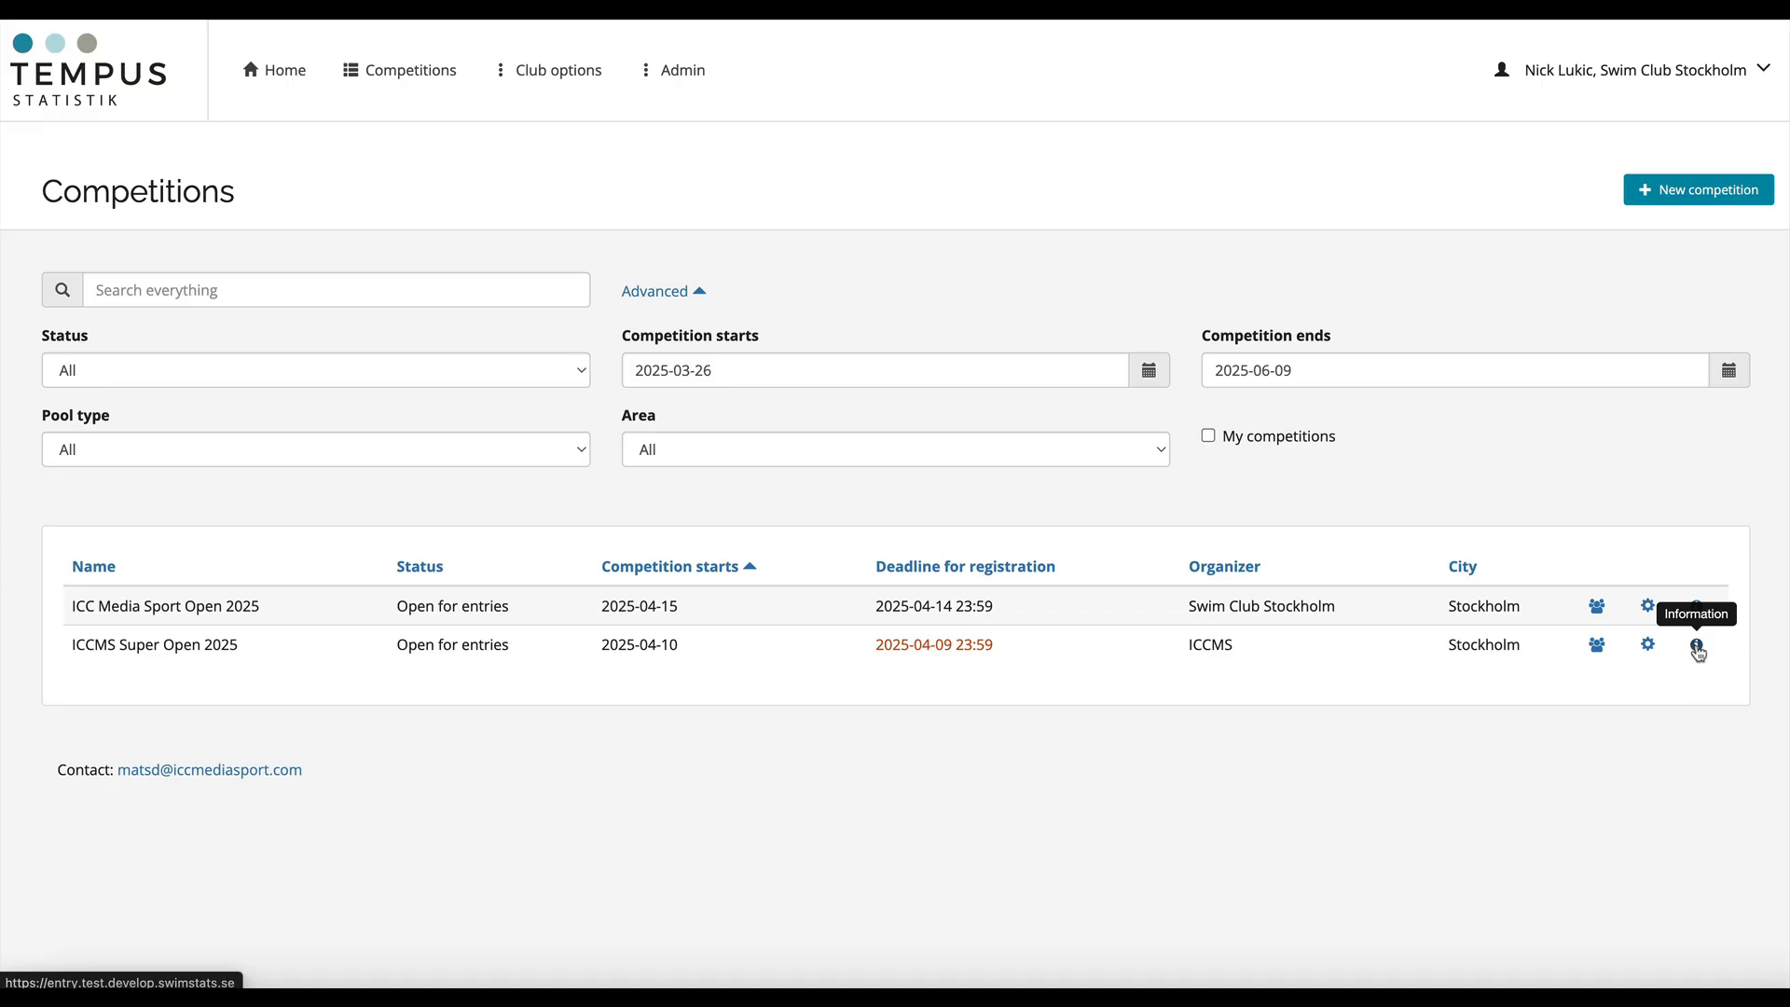
- Open the ICCMS Super Open 2025 information page and start adding an event, checking the number and event choices
left_click(1696, 646)
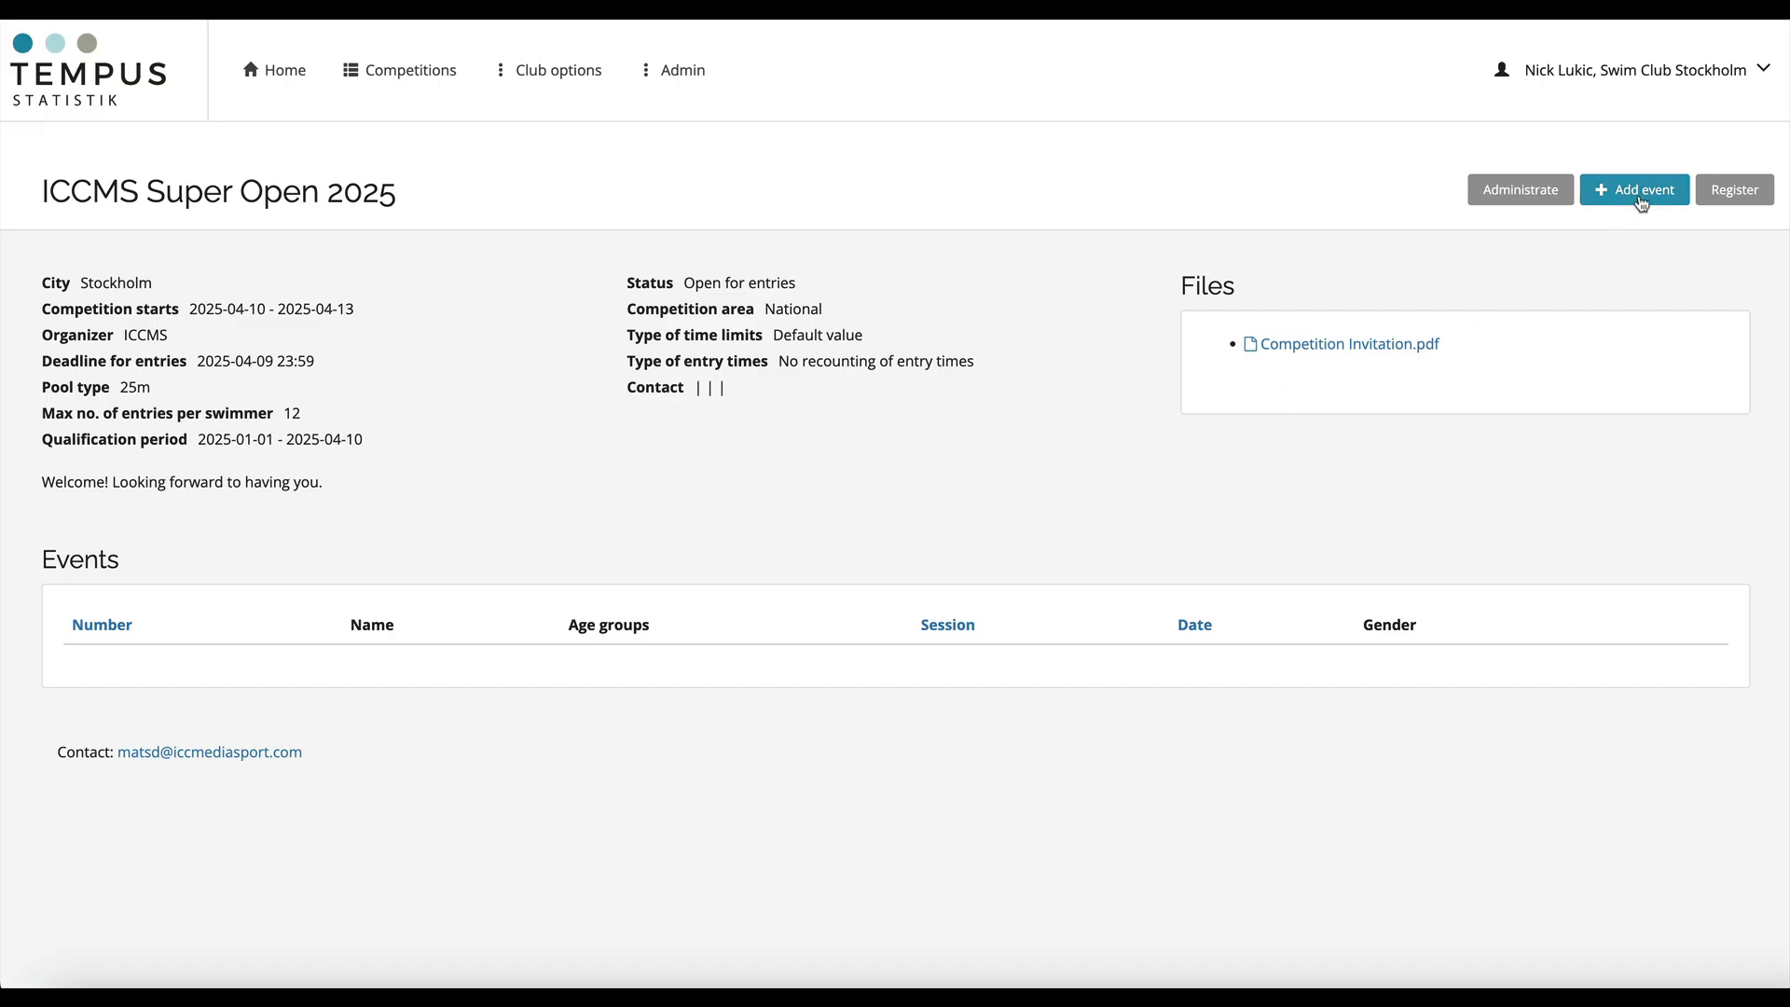
left_click(1641, 201)
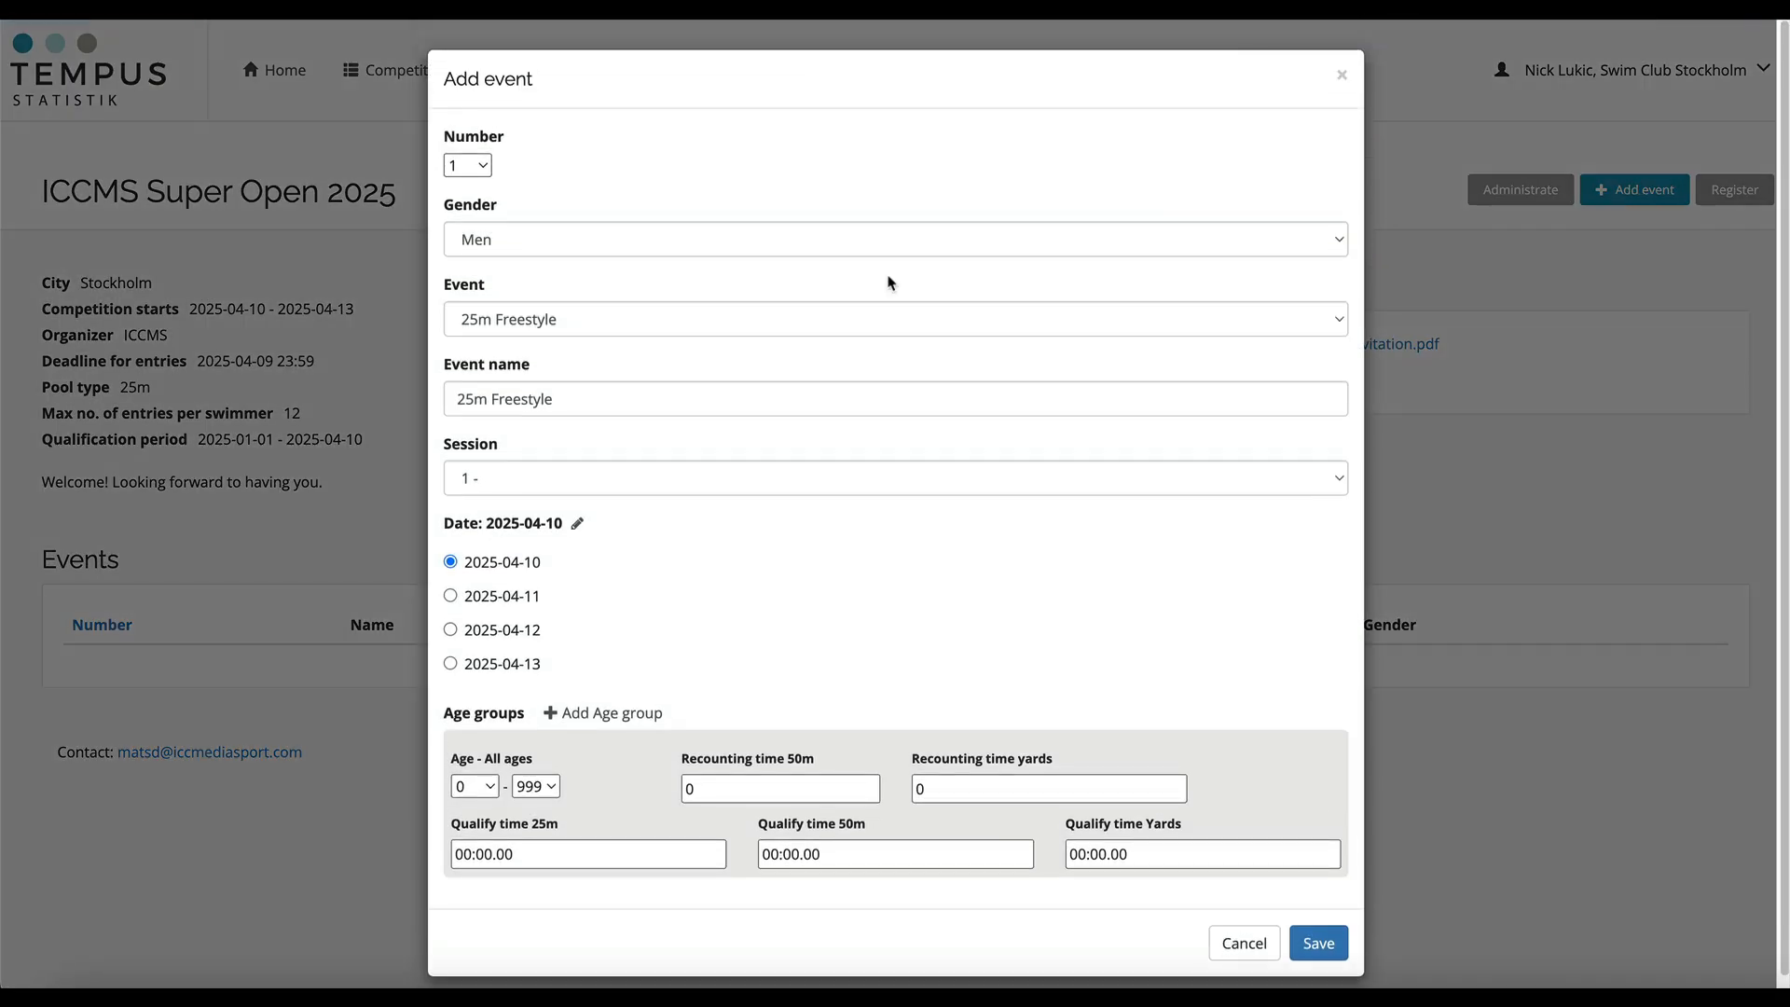
left_click(482, 172)
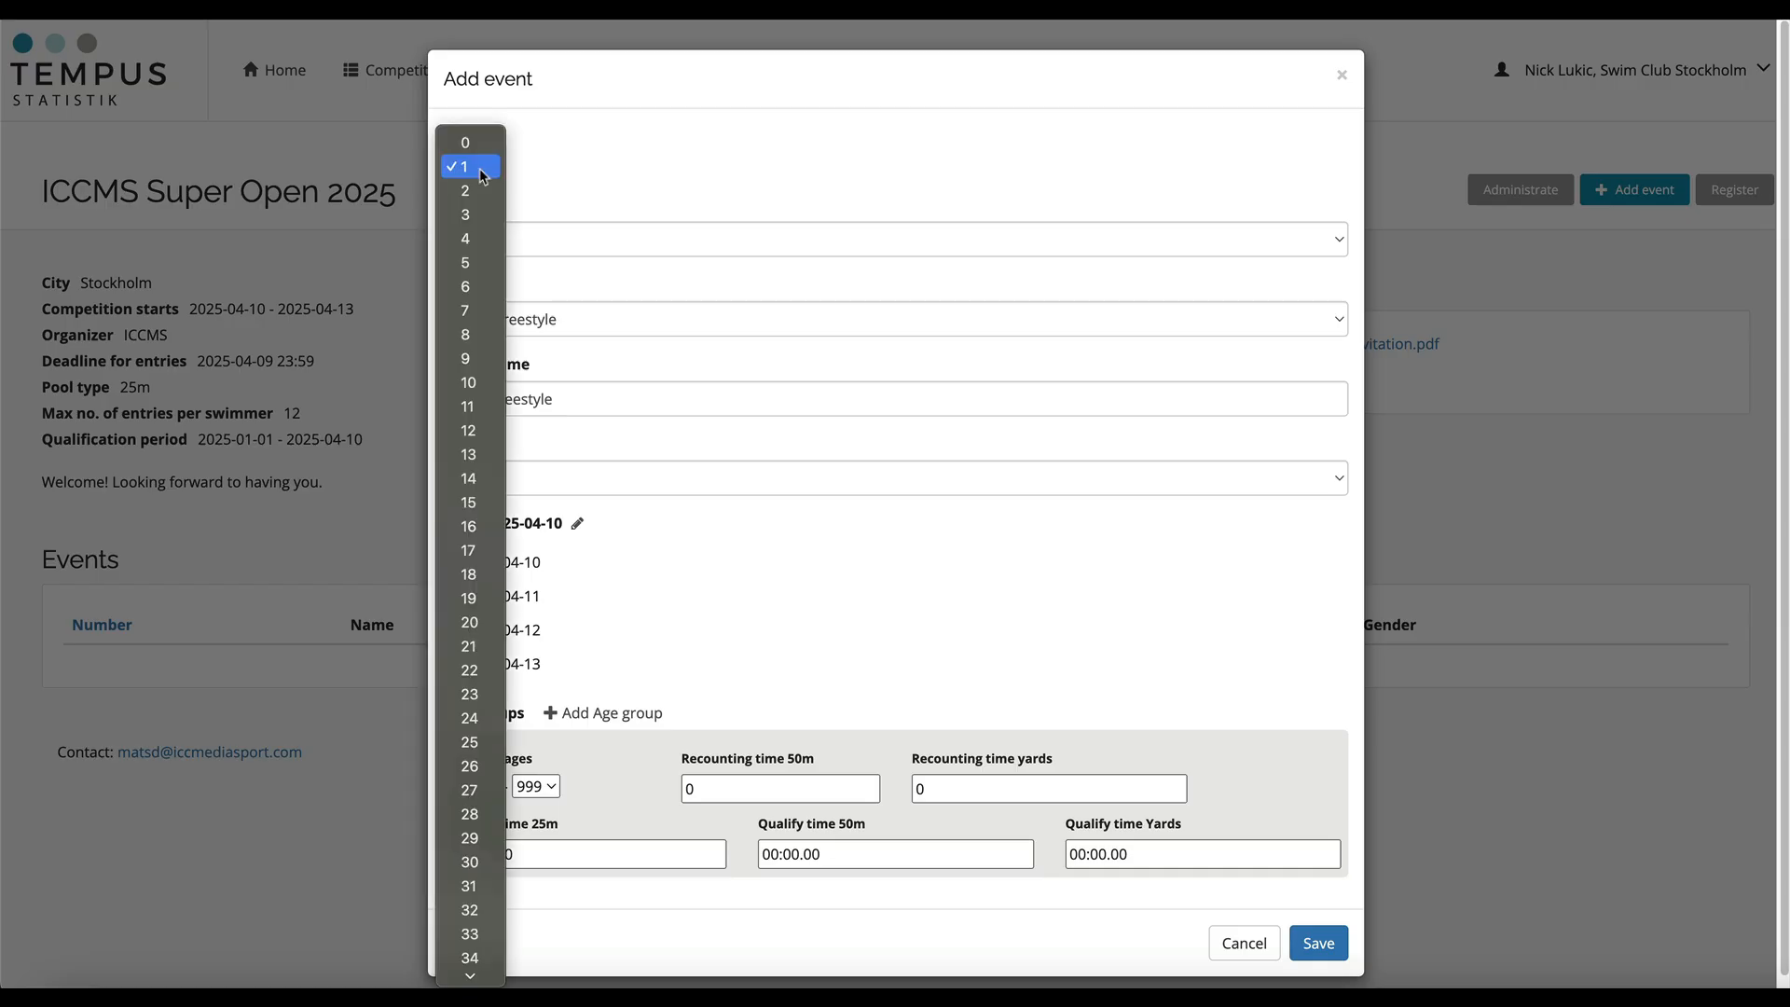
left_click(482, 172)
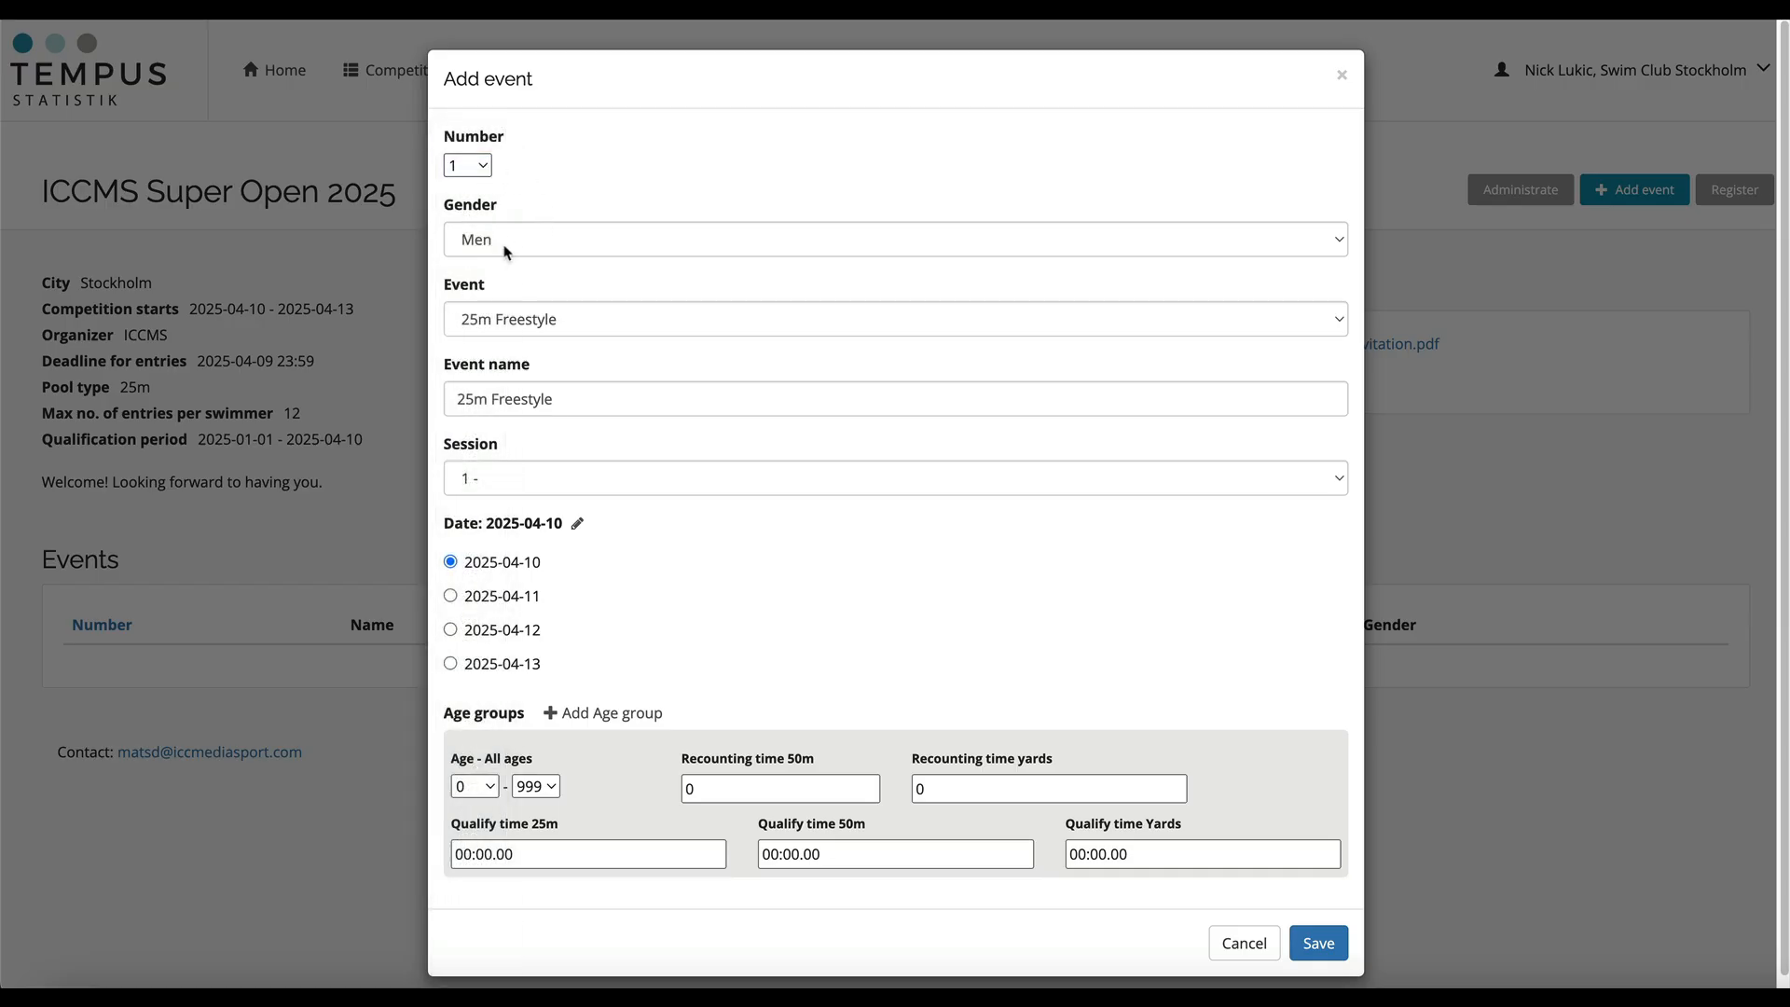
left_click(508, 323)
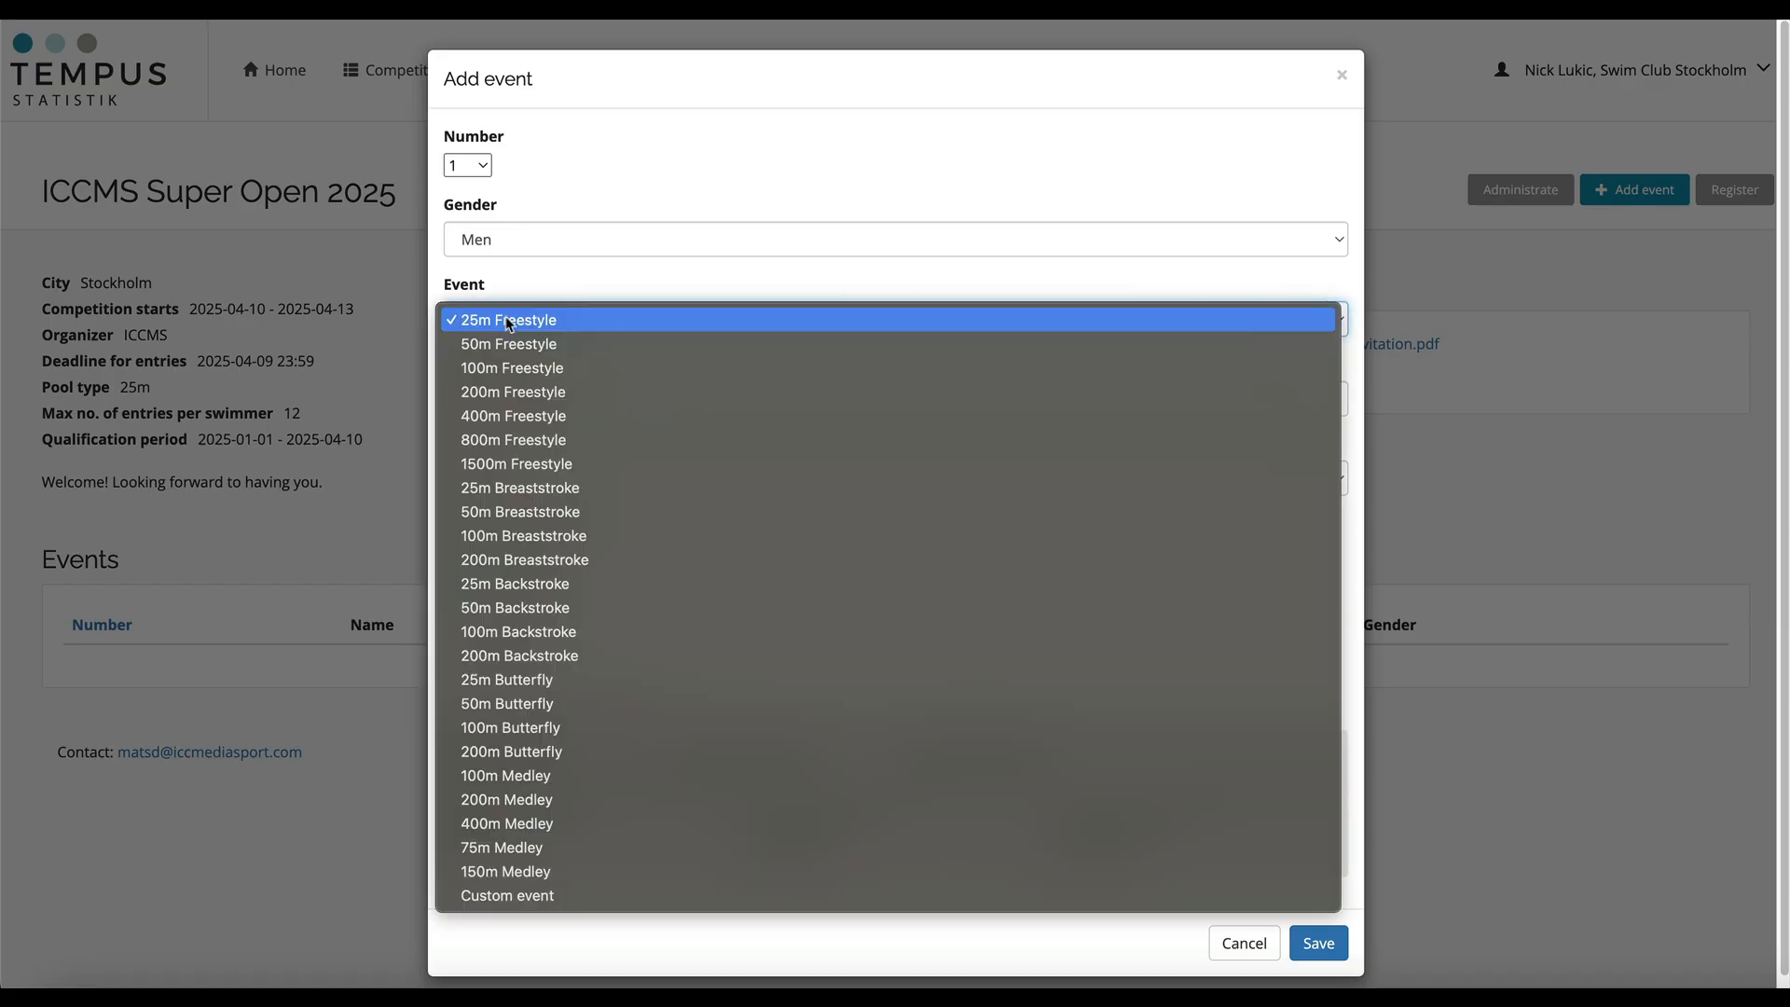
left_click(508, 320)
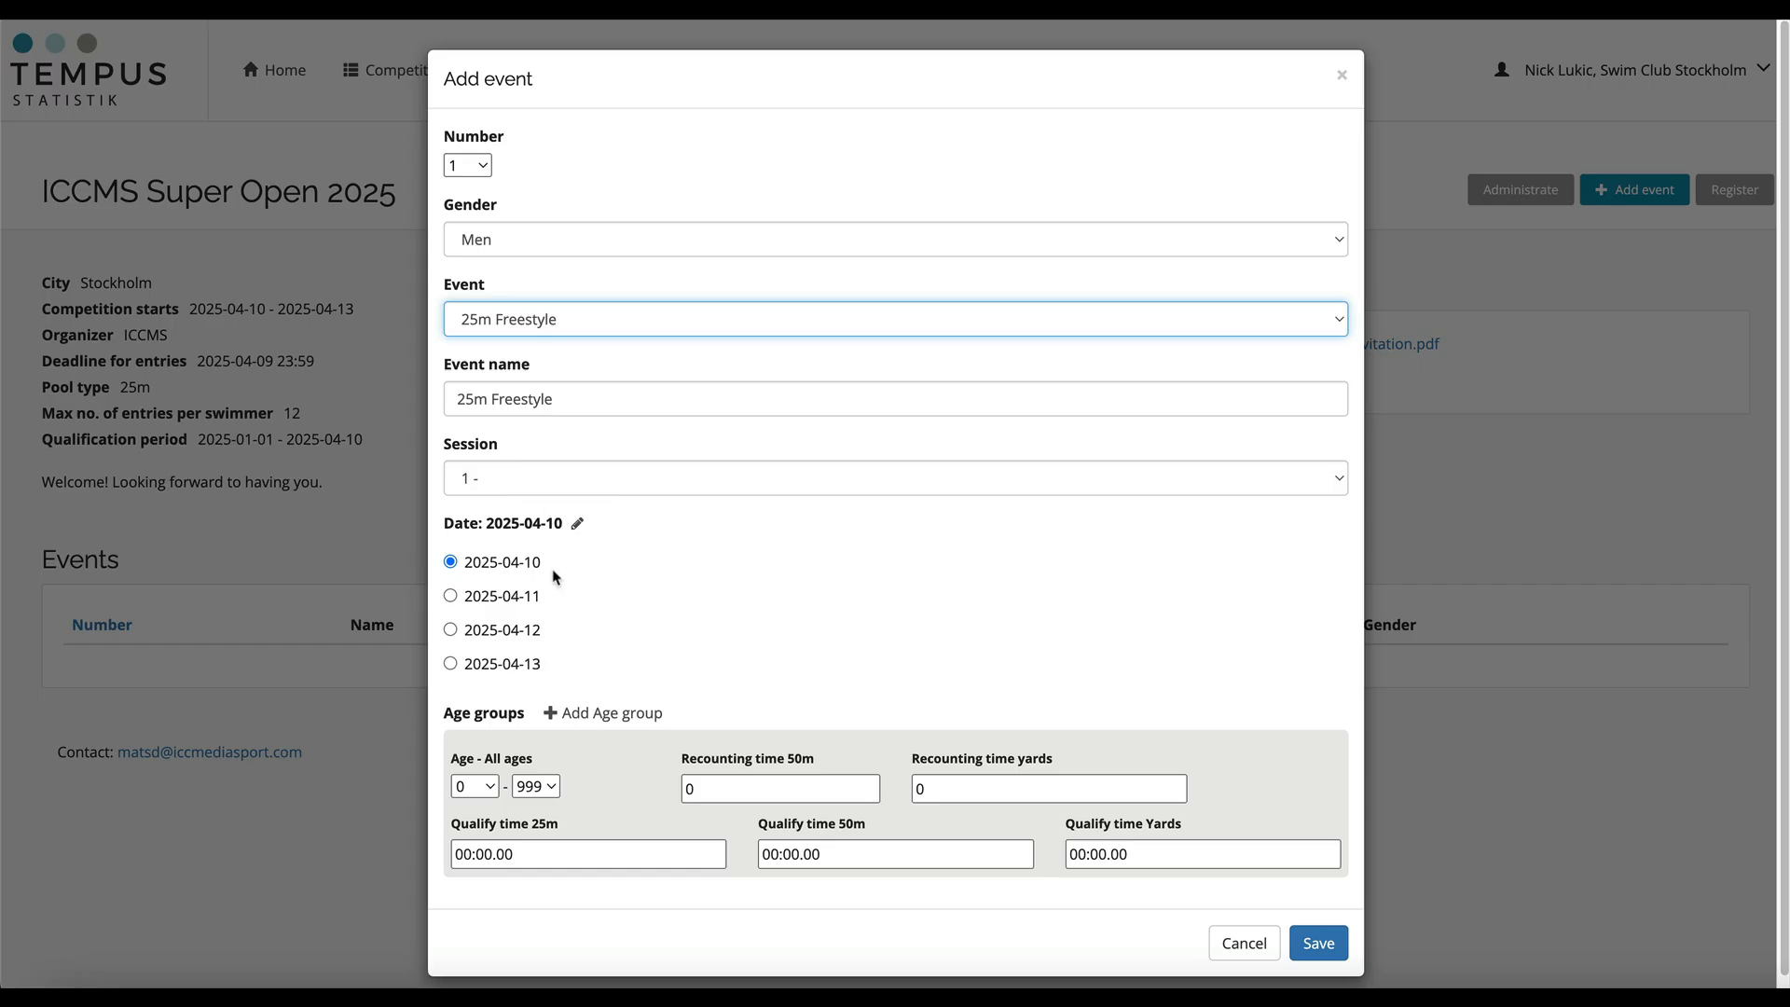
- Review the event's age group range and recounting time settings
scroll(553, 576, "down", 1)
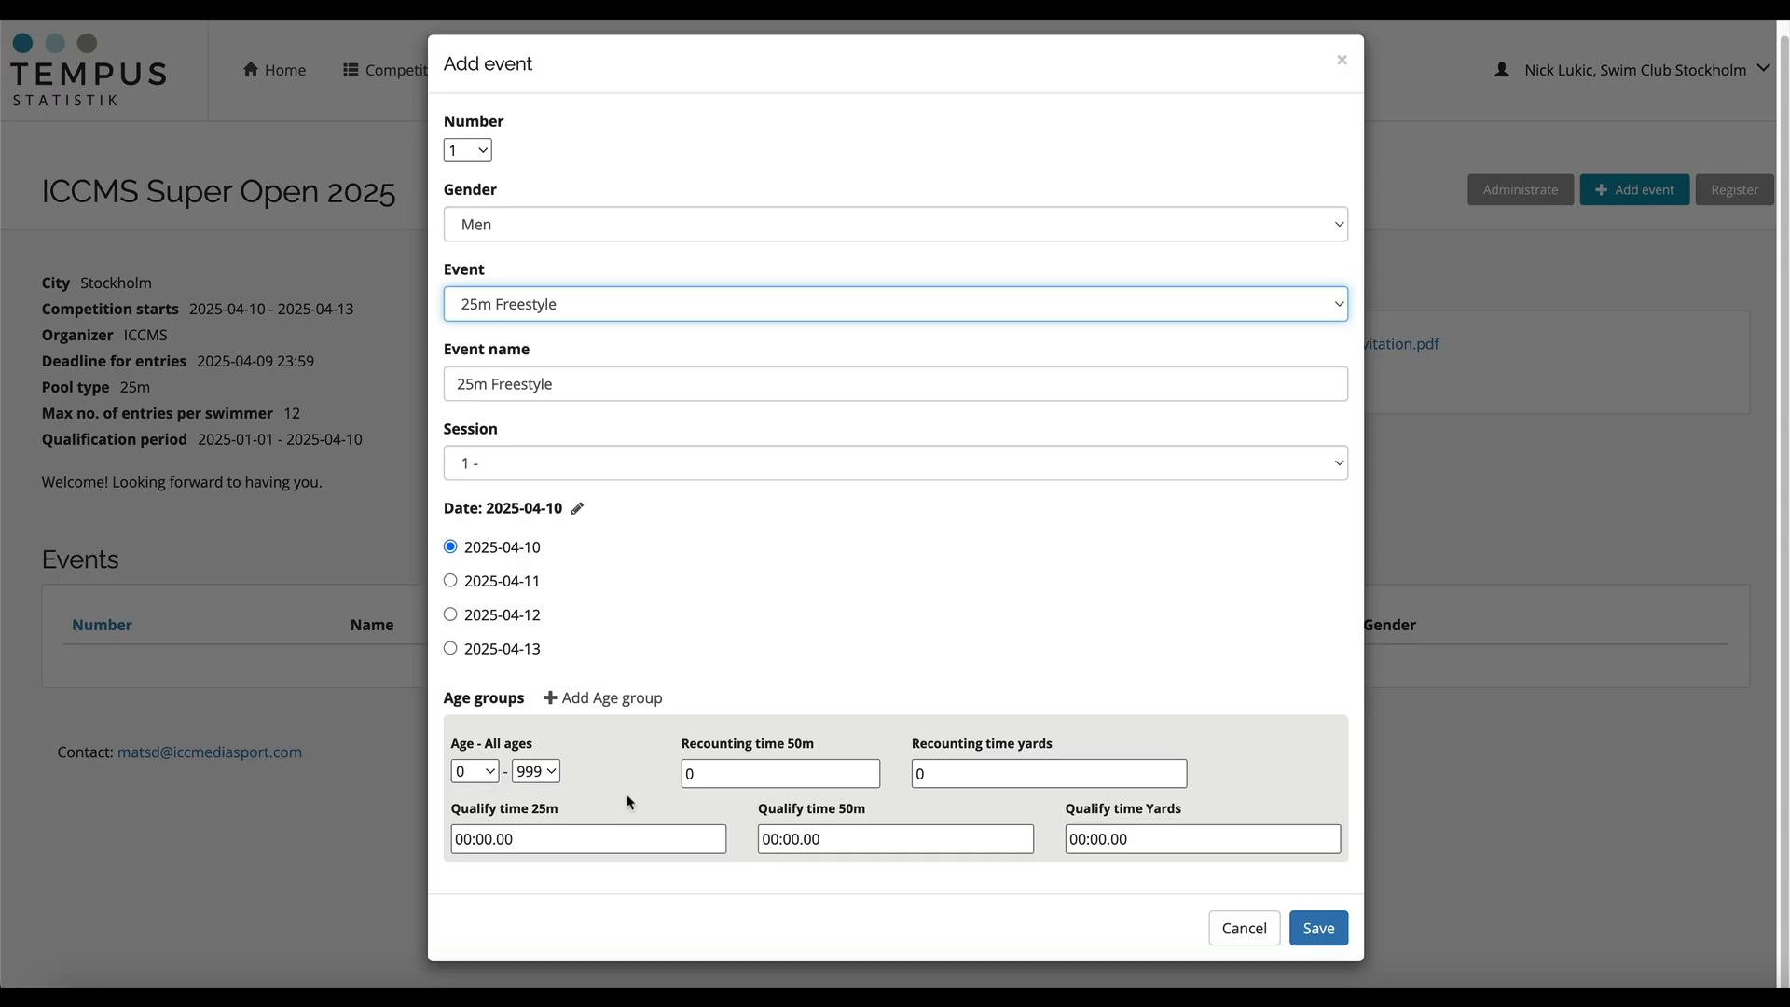
left_click(476, 774)
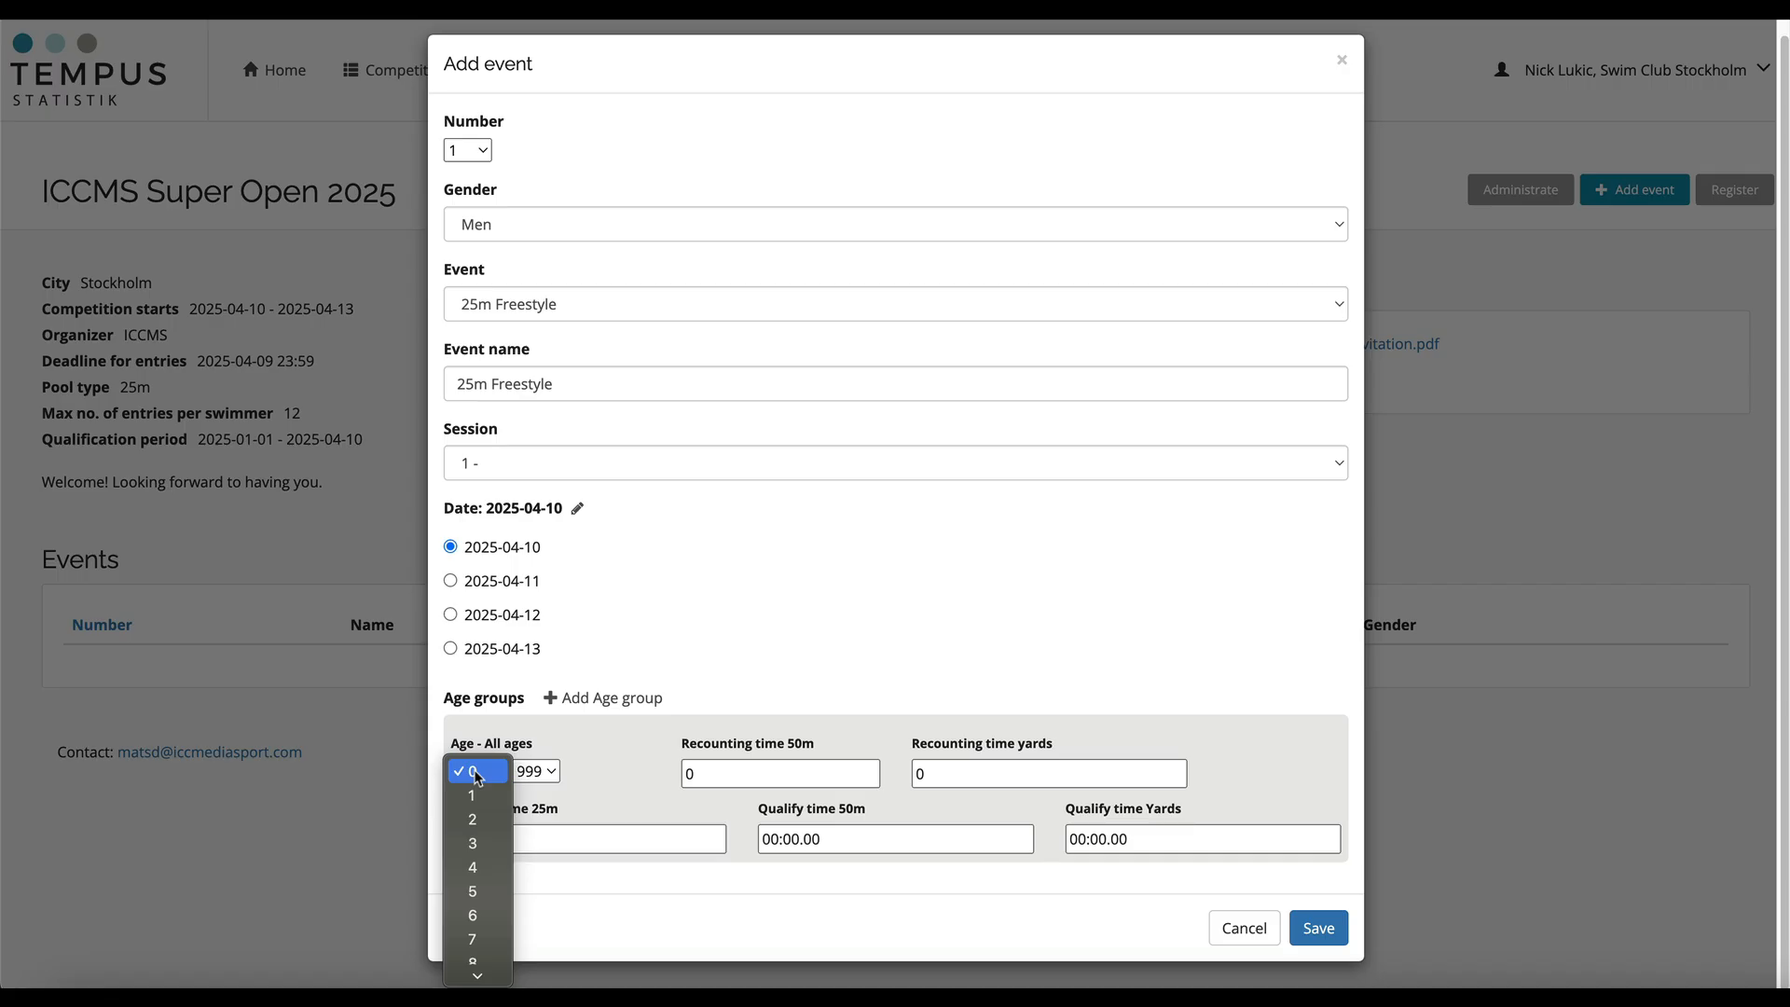
left_click(476, 777)
left_click(537, 771)
left_click(539, 771)
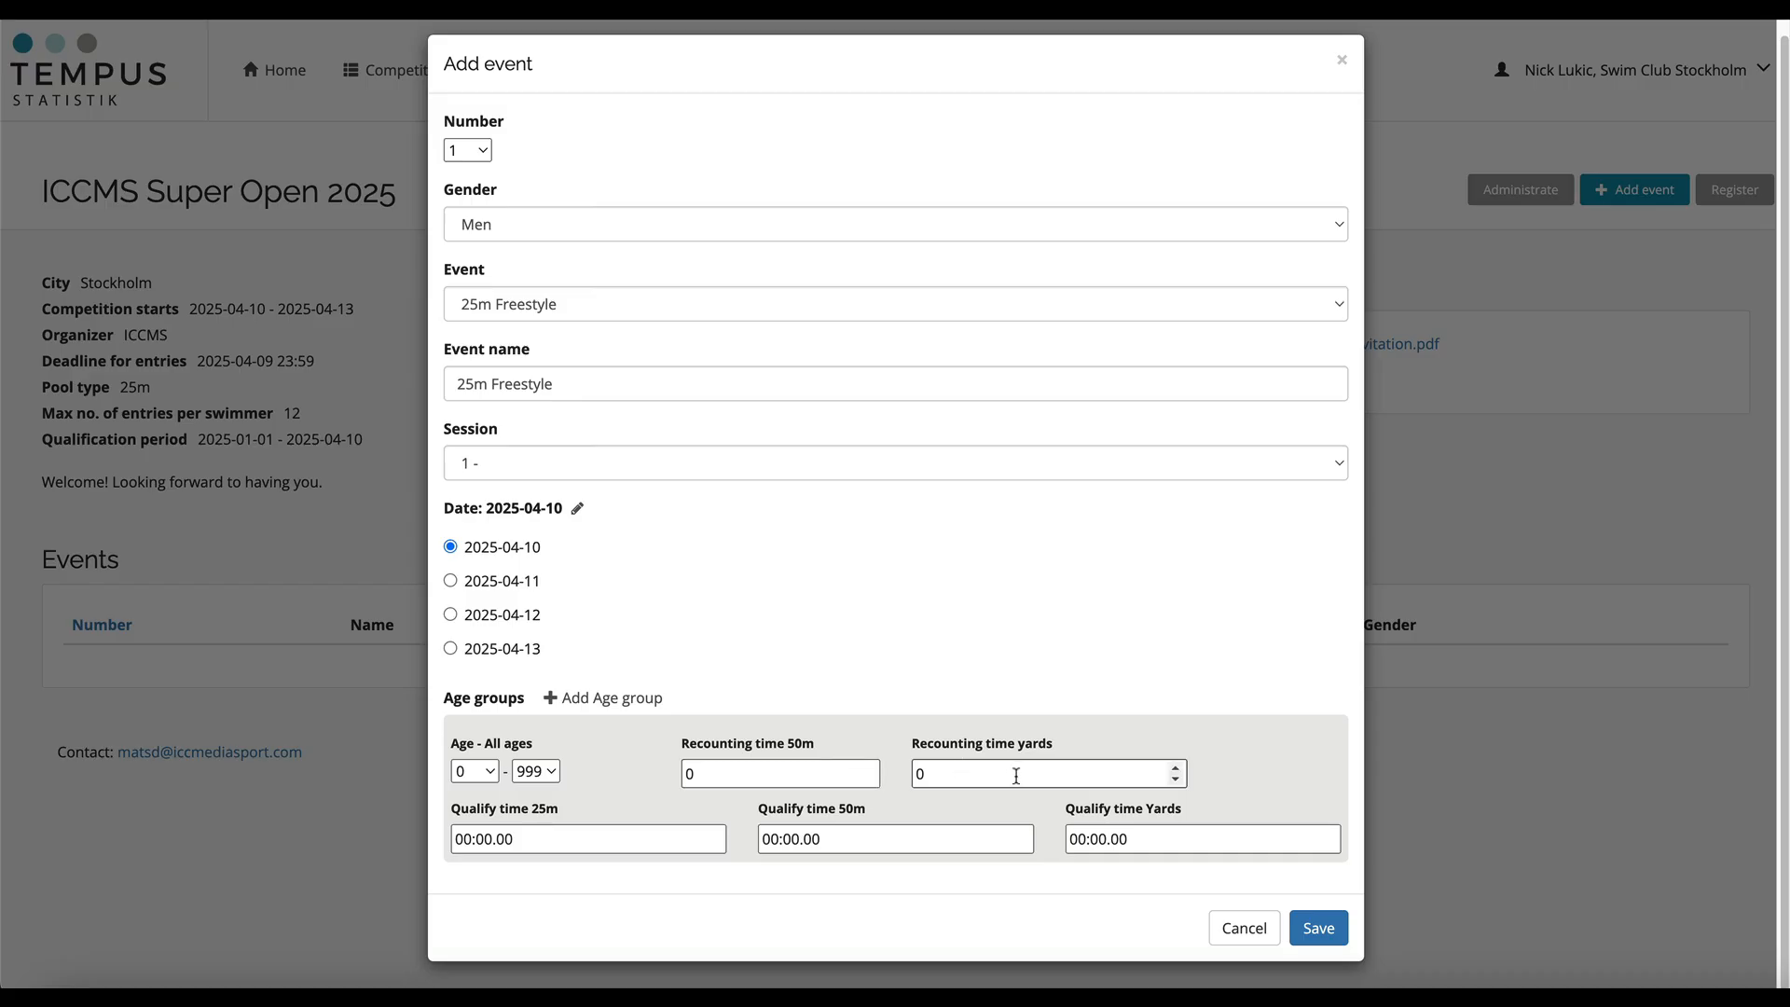
left_click(869, 768)
left_click(869, 768)
left_click(869, 768)
left_click(869, 768)
left_click(869, 768)
left_click(869, 768)
left_click(869, 768)
left_click(868, 768)
left_click(869, 780)
left_click(869, 779)
left_click(868, 779)
left_click(869, 780)
left_click(869, 779)
left_click(869, 779)
left_click(868, 779)
left_click(868, 780)
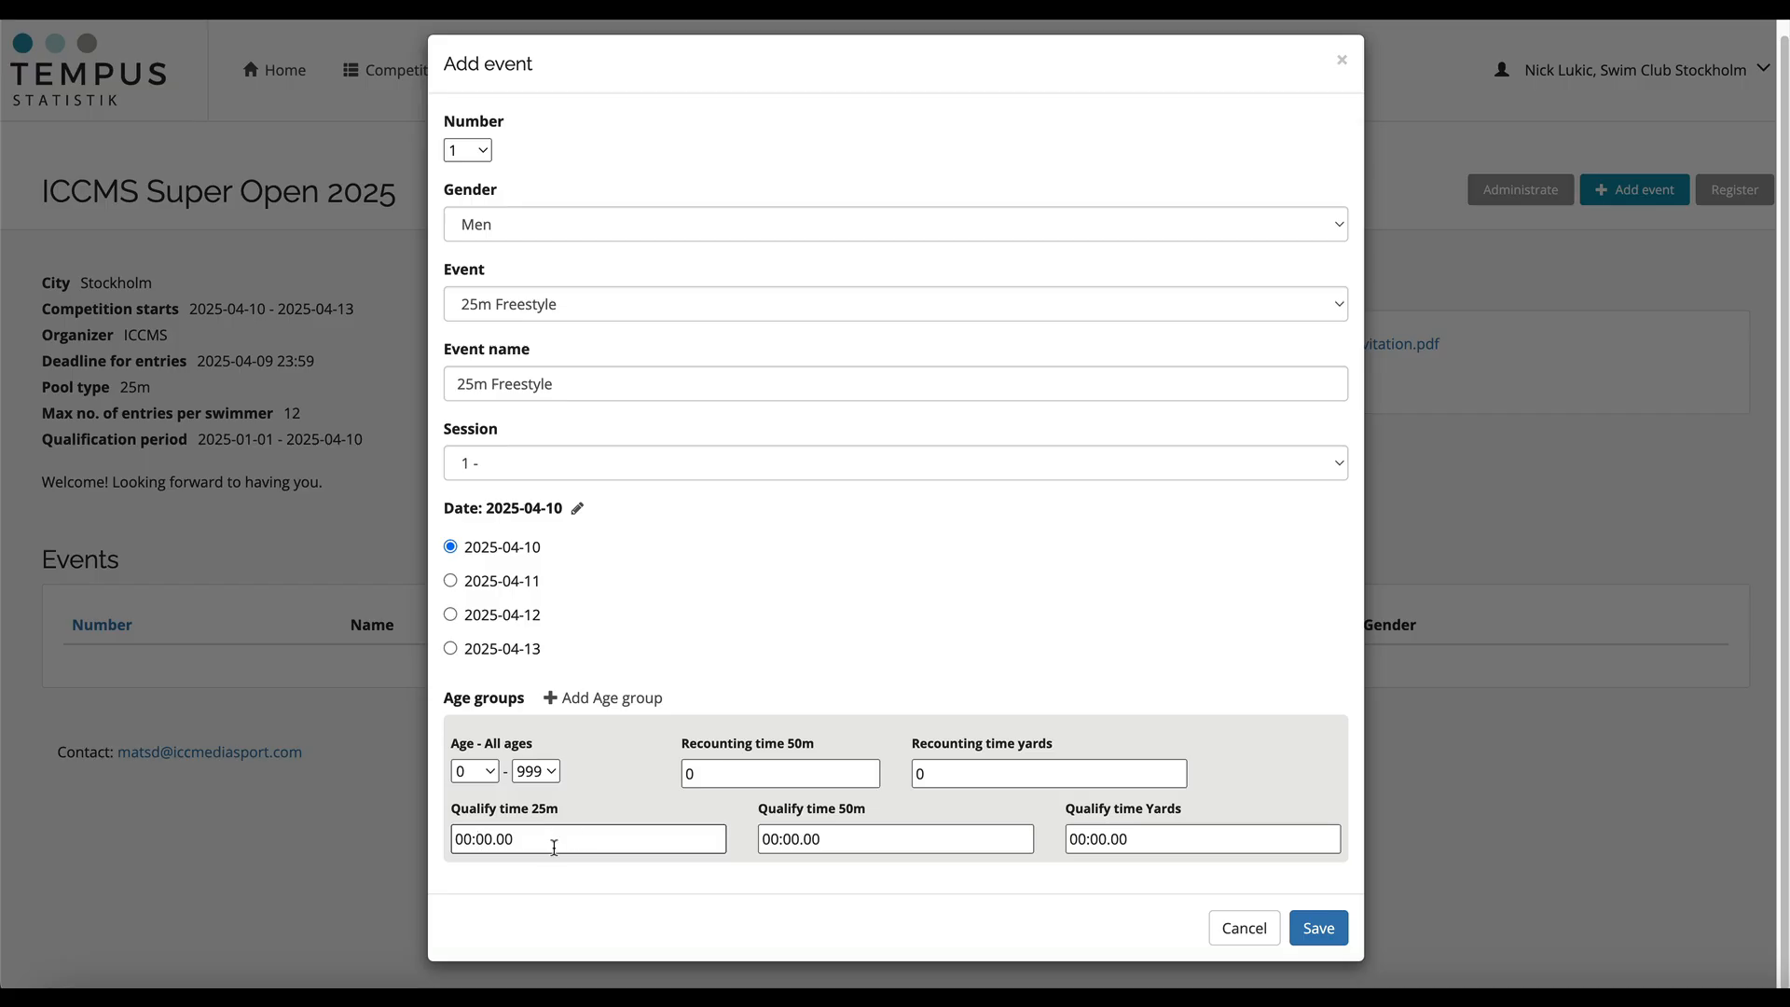
- Check the qualify time fields and save event 1 as Men's 25m Freestyle for all ages on 2025-04-10
left_click(522, 841)
left_click(890, 836)
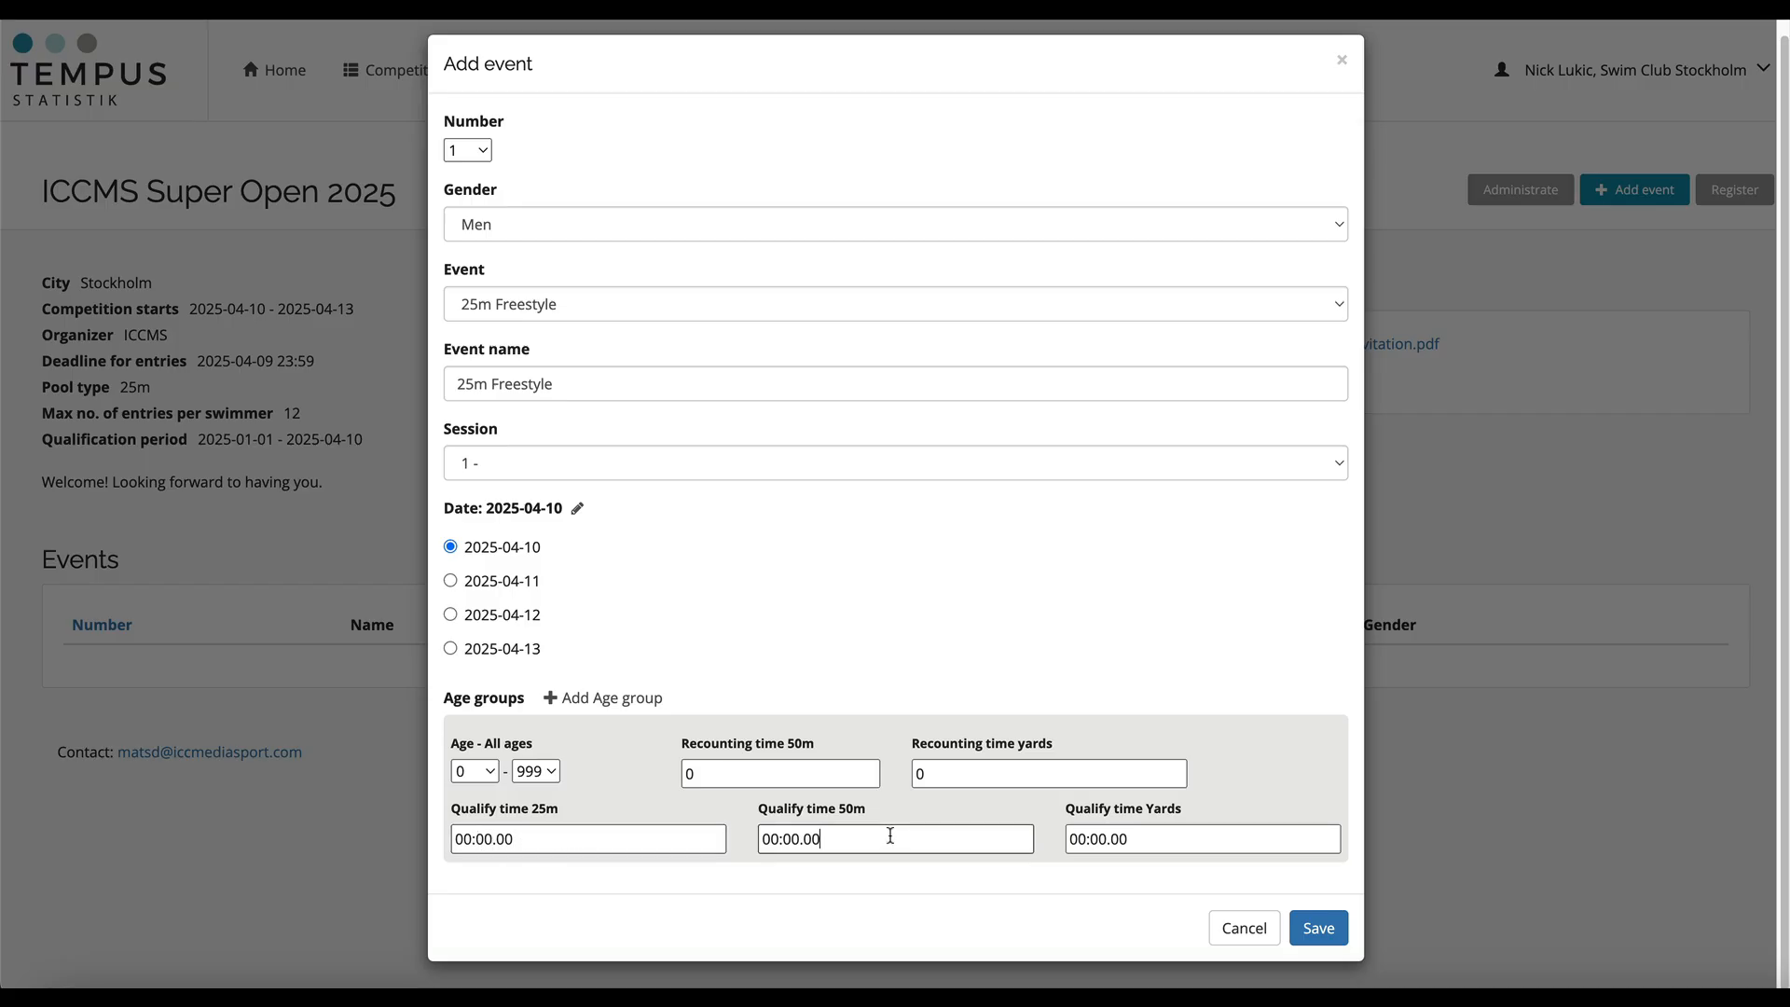
left_click(1165, 827)
left_click(886, 834)
left_click(1156, 839)
left_click(1316, 932)
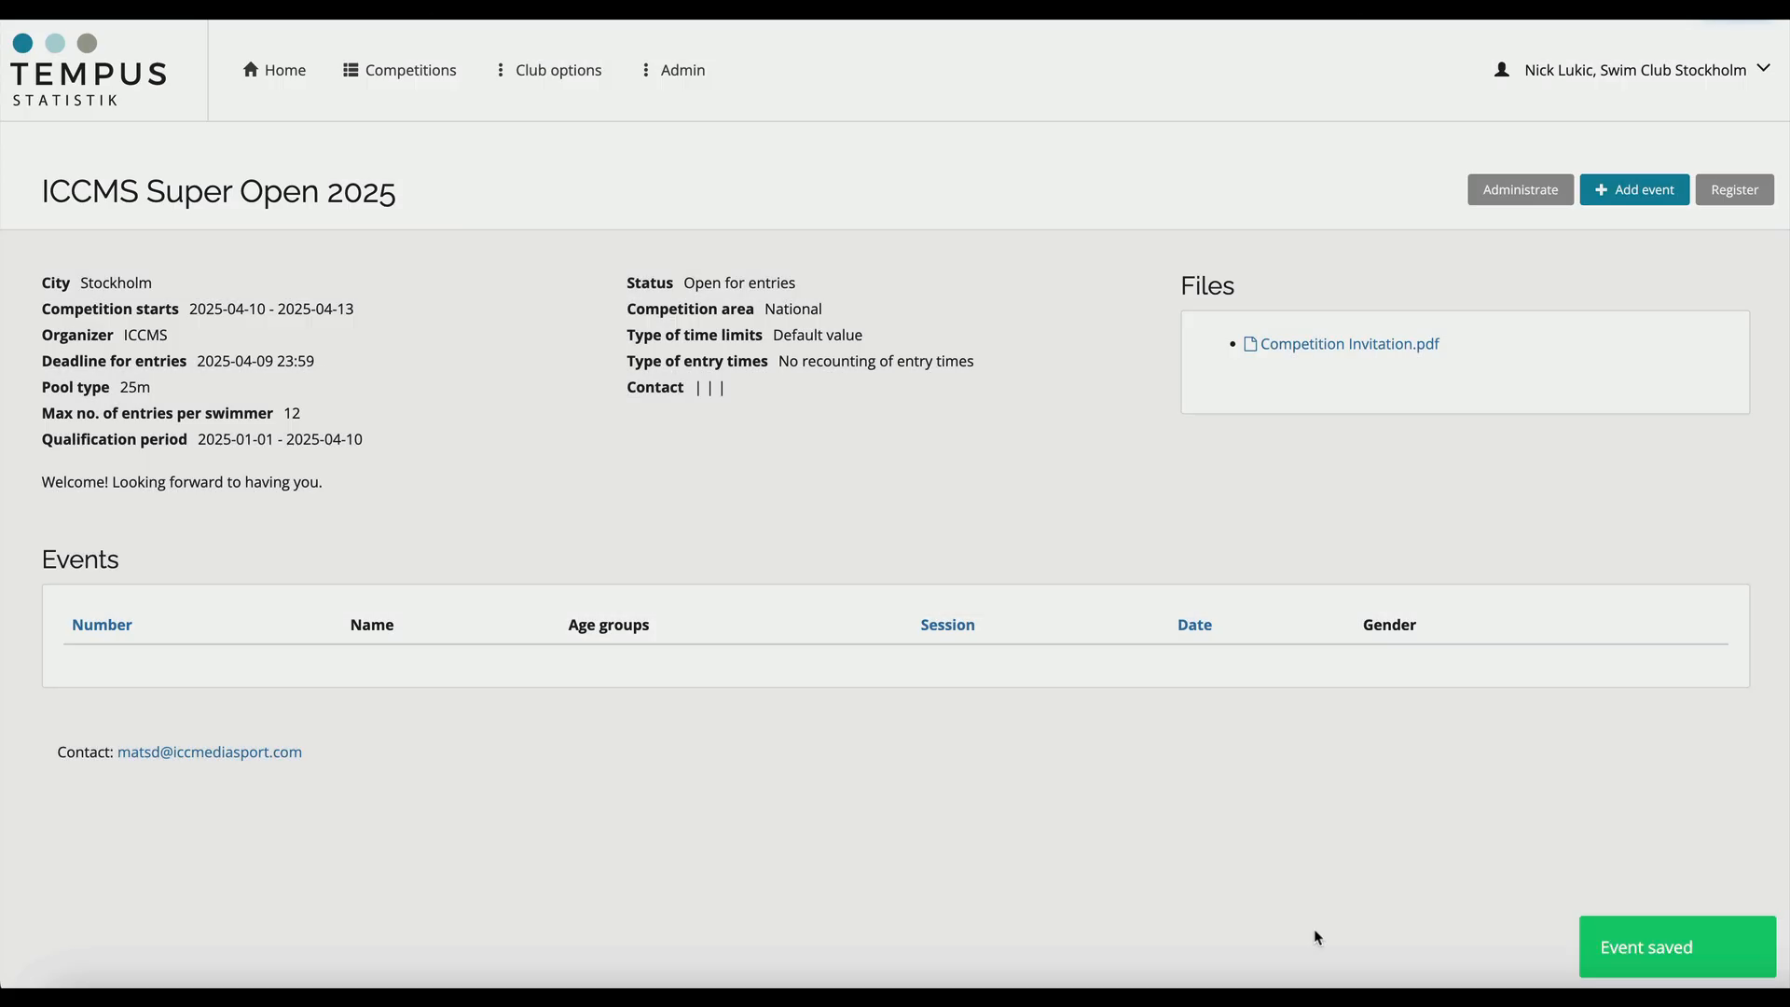